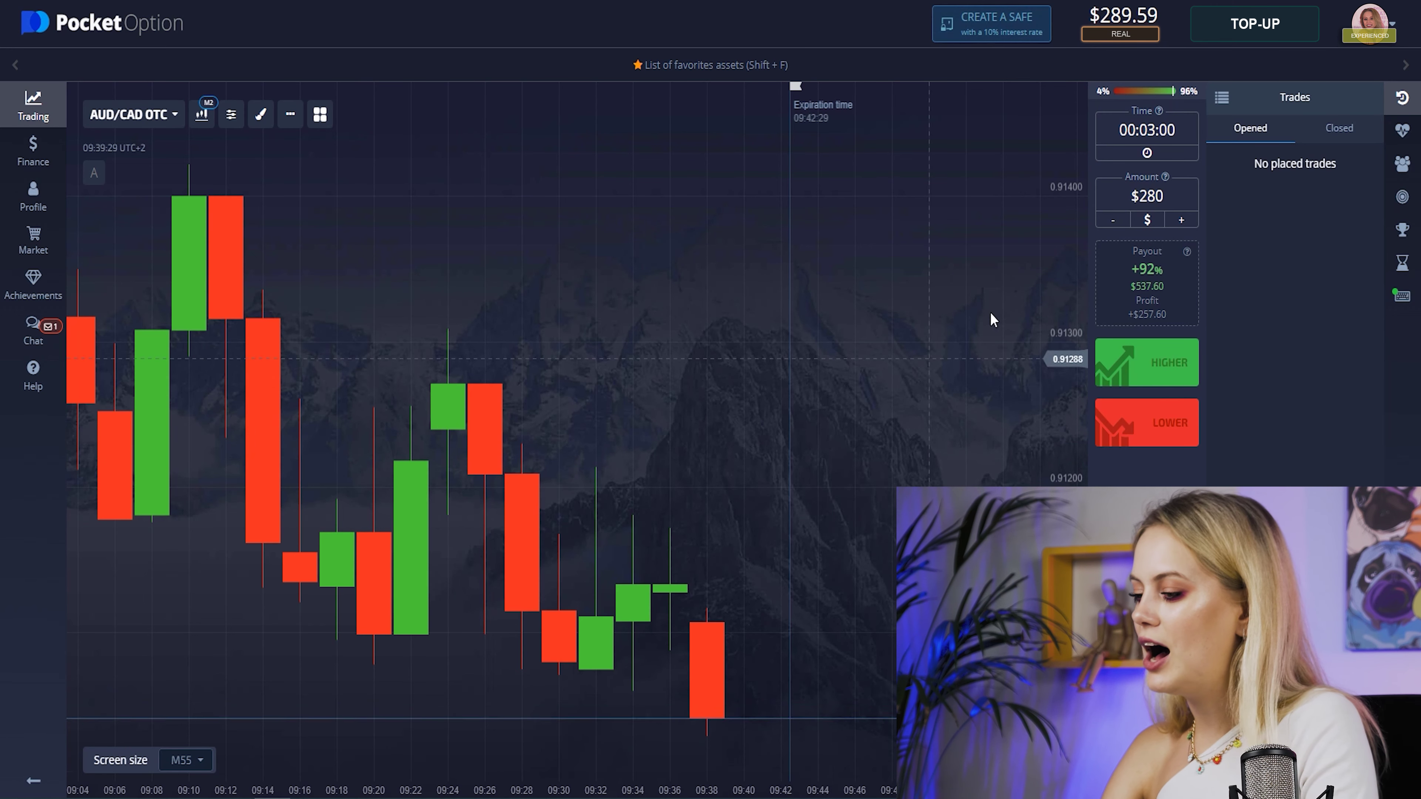
- Set the trade duration to one minute (M1) and check the trade amount value
{"action": "left_click", "coordinate": [1164, 133]}
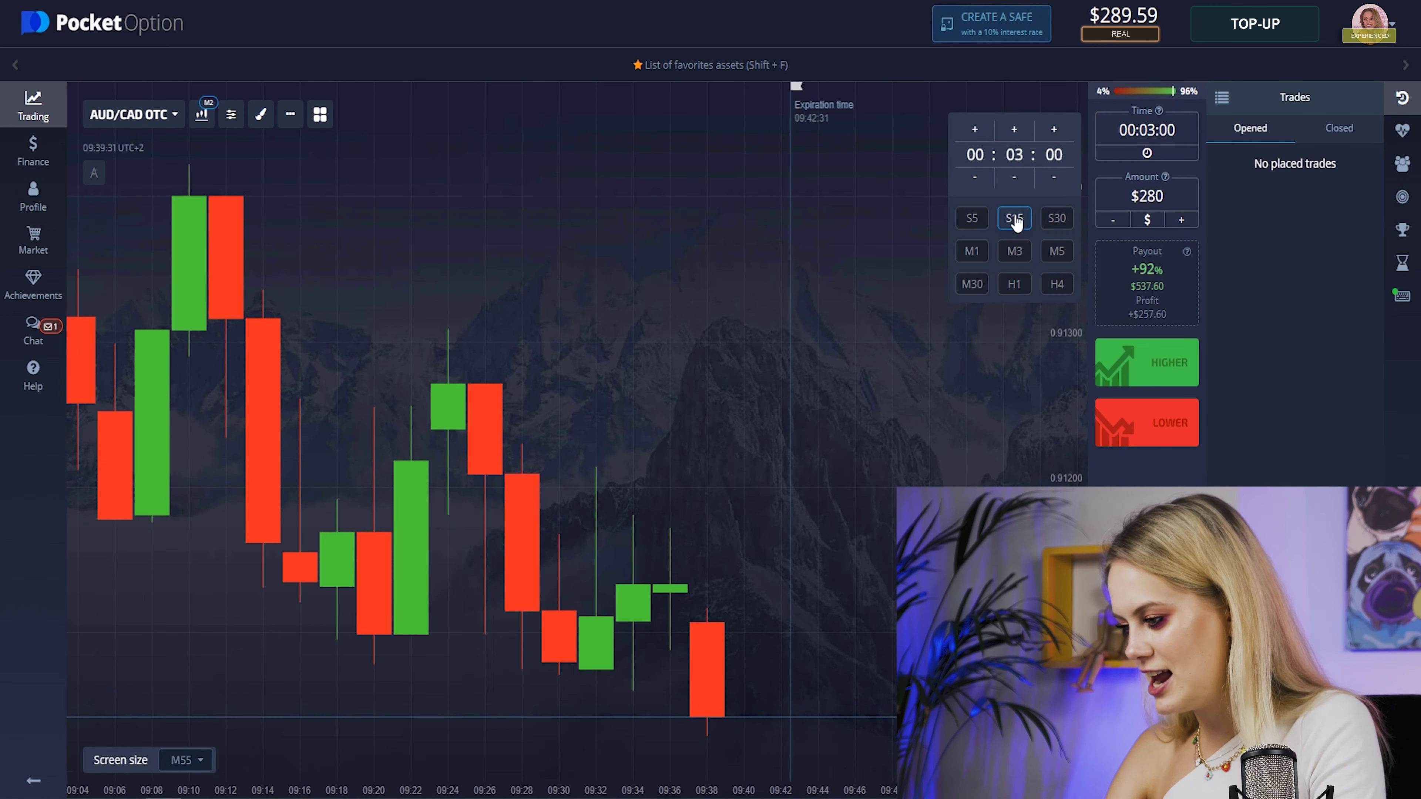
{"action": "left_click", "coordinate": [973, 253]}
{"action": "left_click", "coordinate": [1121, 198]}
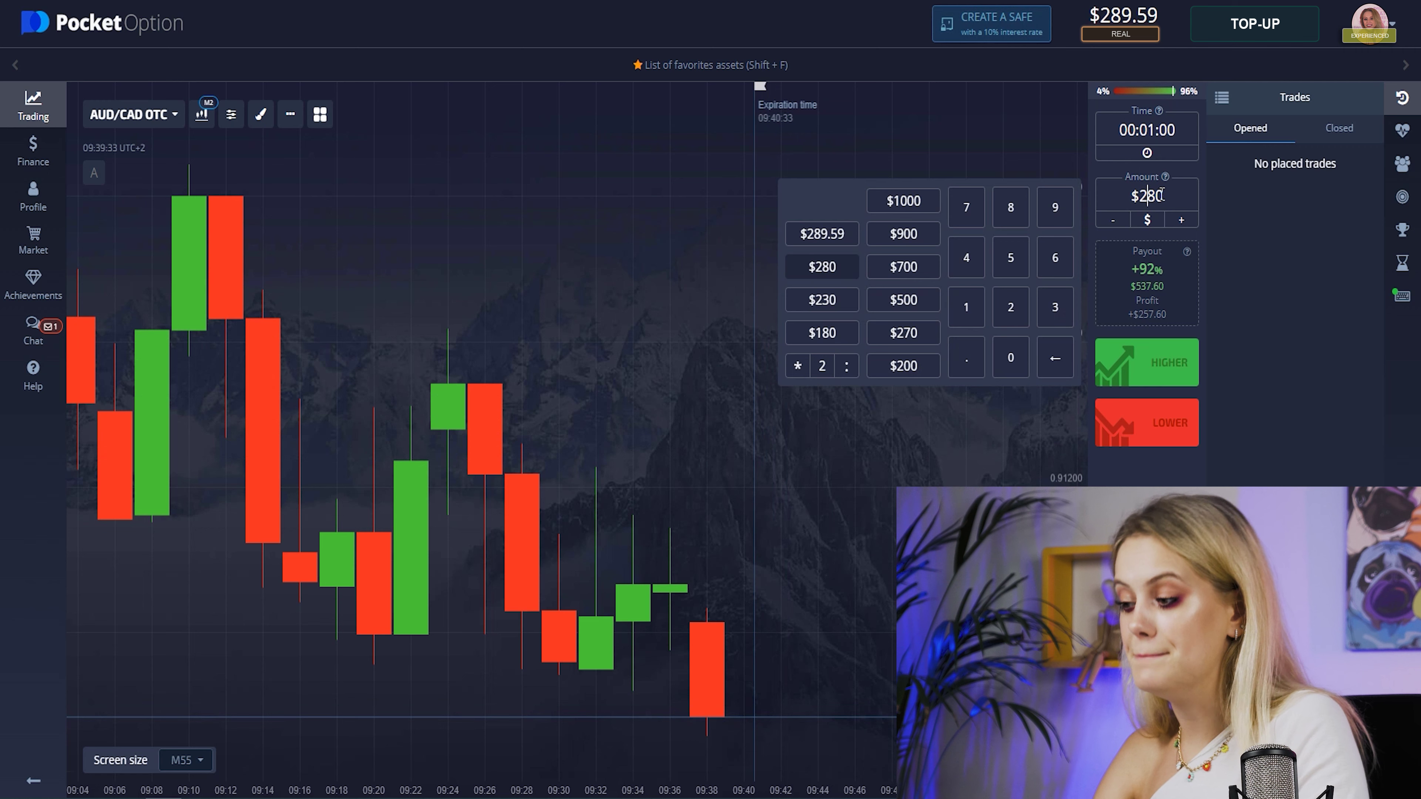
{"action": "double_click", "coordinate": [1121, 198]}
{"action": "left_click", "coordinate": [1139, 198]}
{"action": "left_click", "coordinate": [945, 434]}
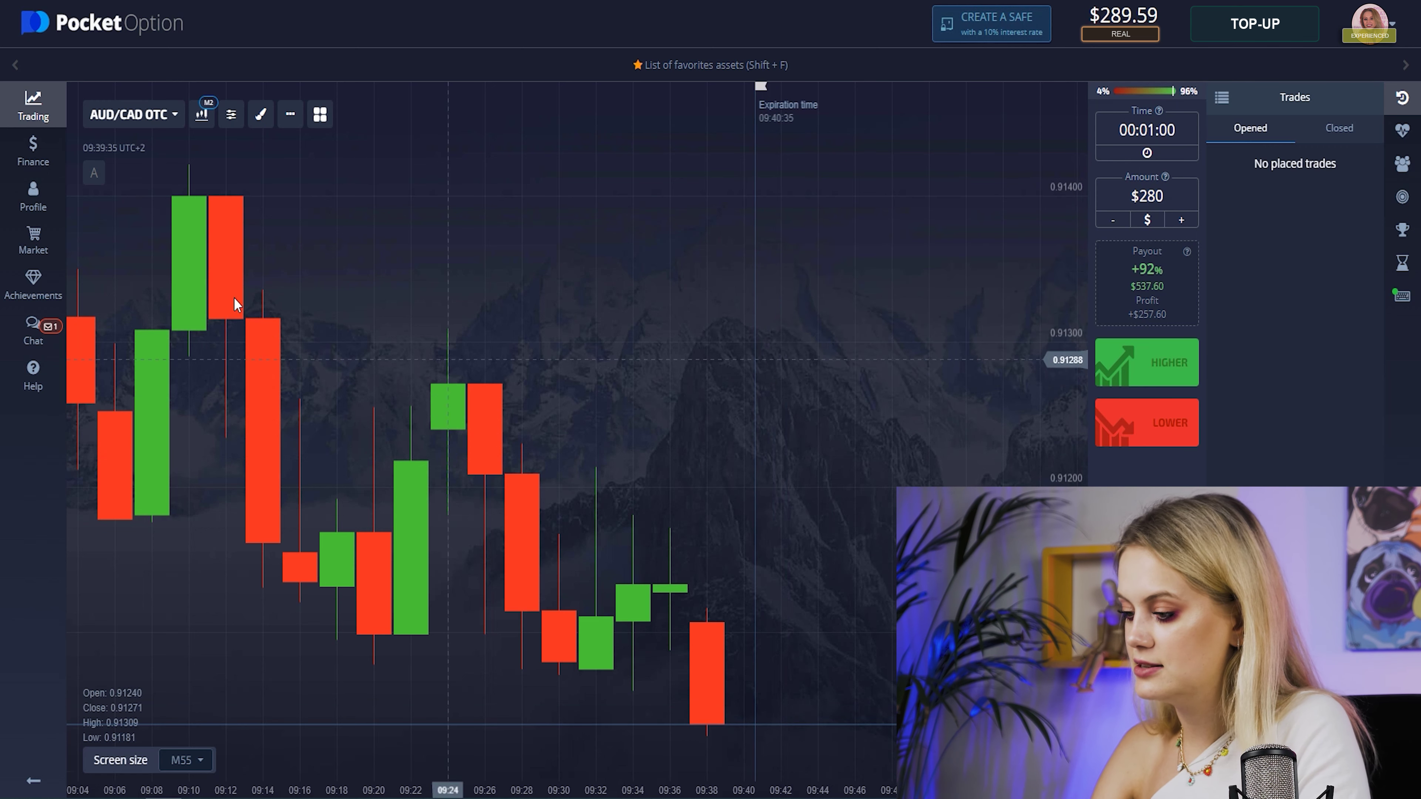
- Star AUD/CAD, AUD/CHF, AUD/NZD, AUD/USD, CAD/CHF and EUR/CHF OTC as favorites
{"action": "scroll", "coordinate": [232, 241], "scroll_direction": "down", "scroll_amount": 3}
{"action": "scroll", "coordinate": [232, 240], "scroll_direction": "down", "scroll_amount": 2}
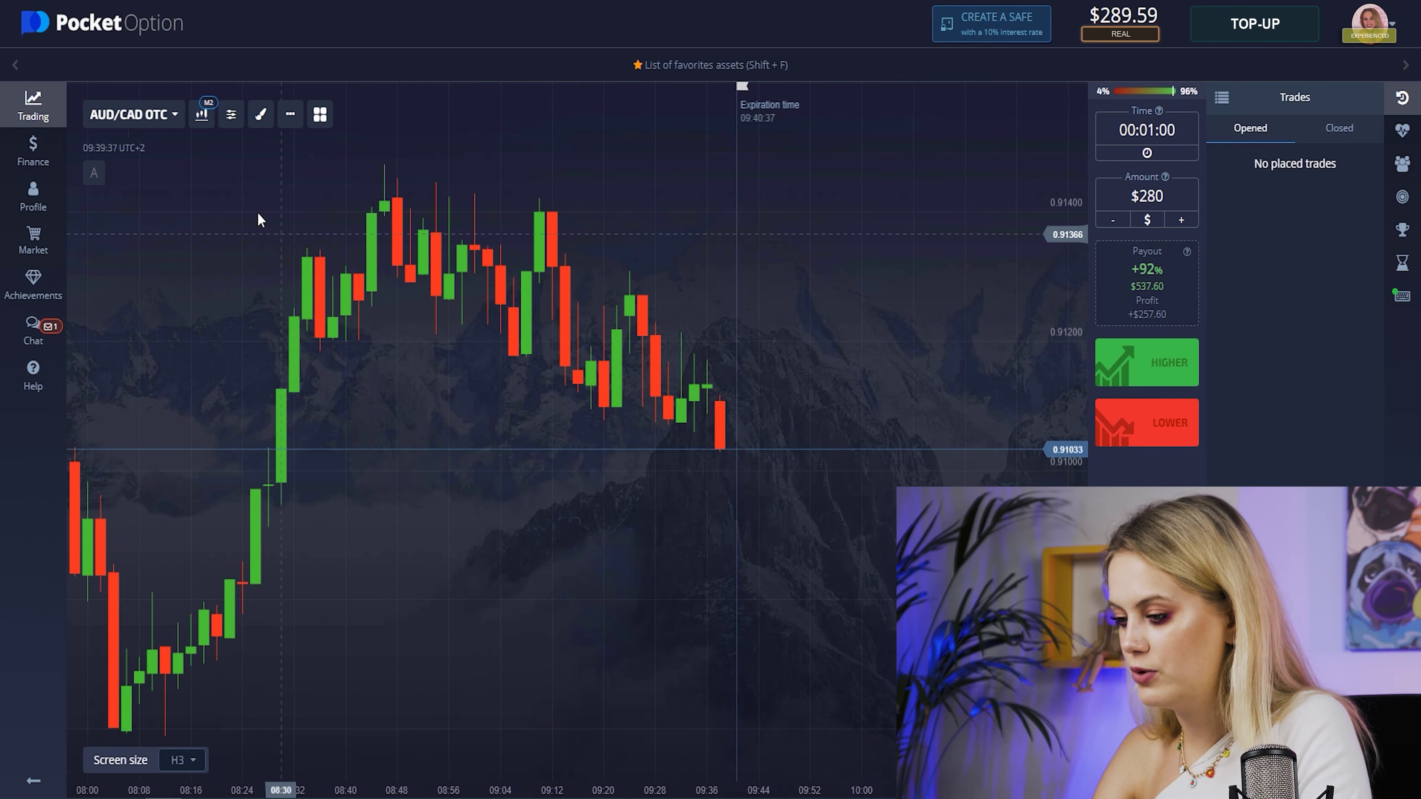
{"action": "left_click", "coordinate": [177, 115]}
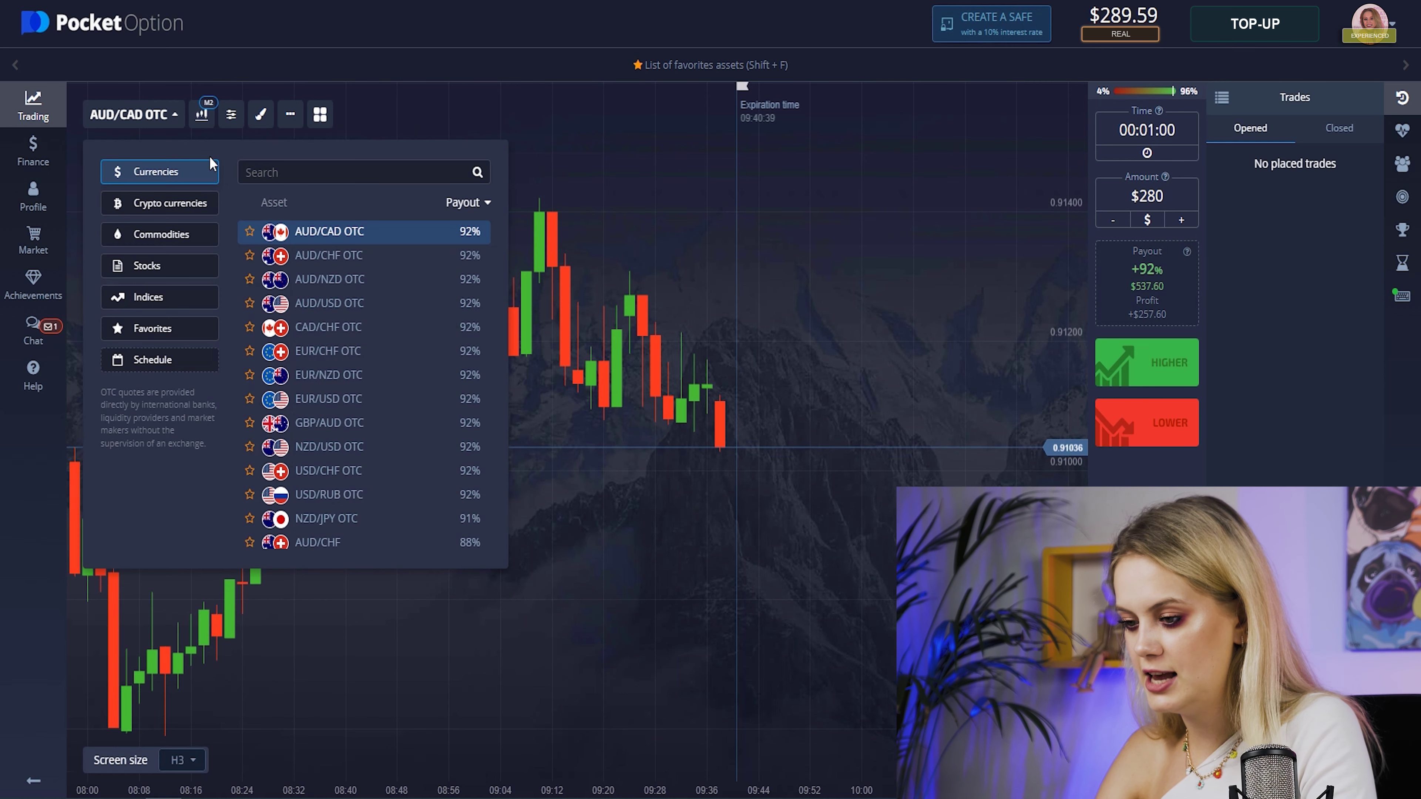
{"action": "left_click", "coordinate": [250, 231]}
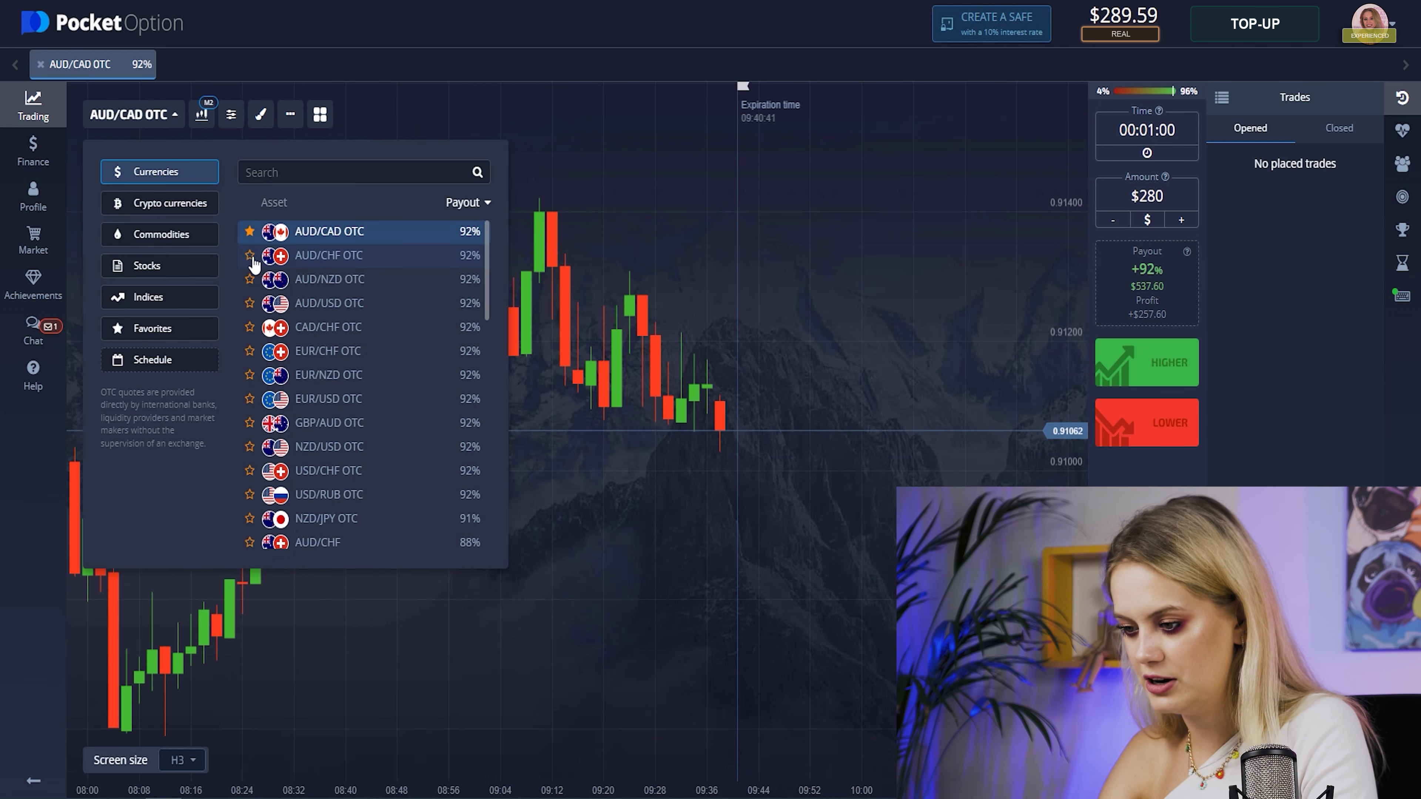
{"action": "left_click", "coordinate": [250, 256]}
{"action": "left_click", "coordinate": [250, 279]}
{"action": "left_click", "coordinate": [250, 303]}
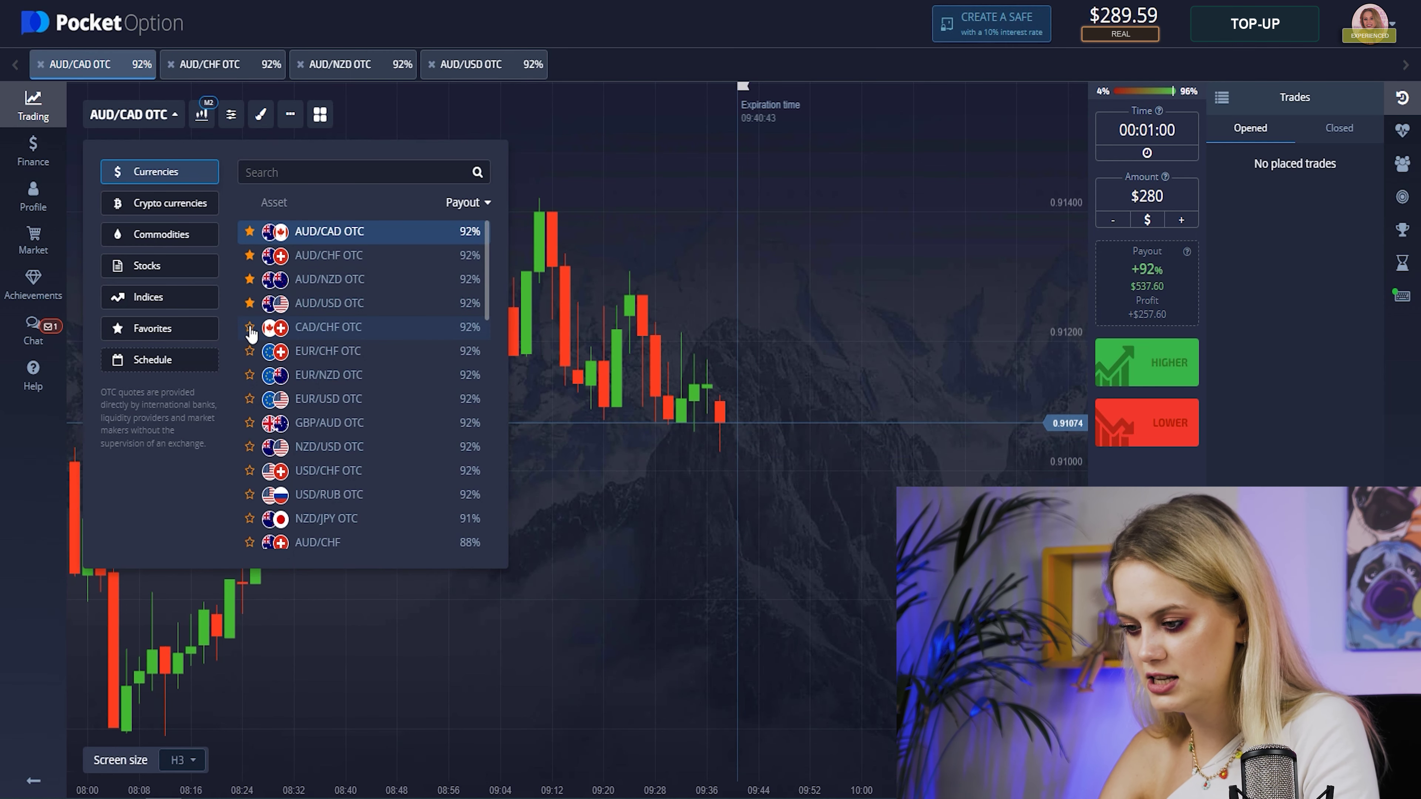
{"action": "left_click", "coordinate": [250, 328]}
{"action": "left_click", "coordinate": [249, 351]}
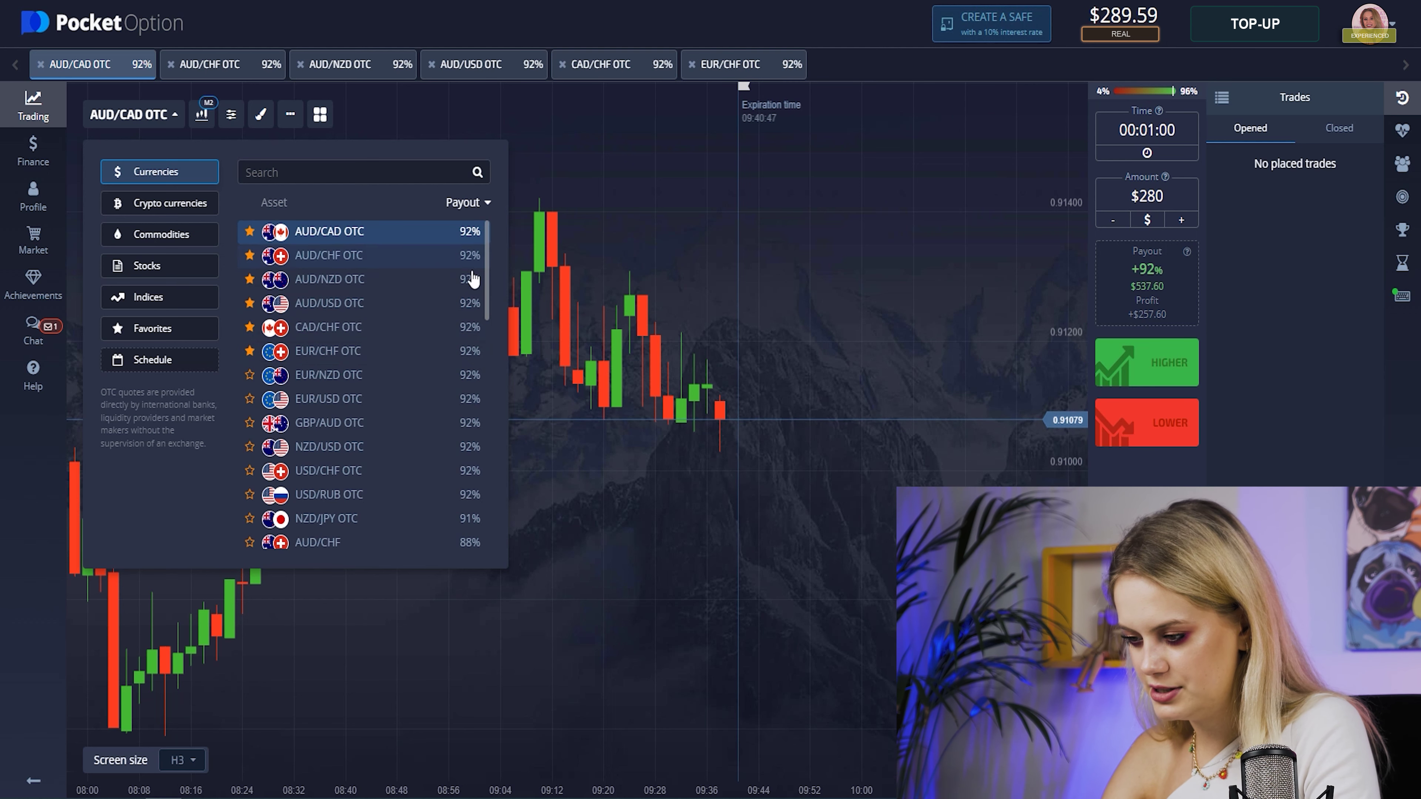
- Switch the chart candles to the 30-second (S30) timeframe
{"action": "left_click", "coordinate": [576, 193]}
{"action": "left_click", "coordinate": [204, 118]}
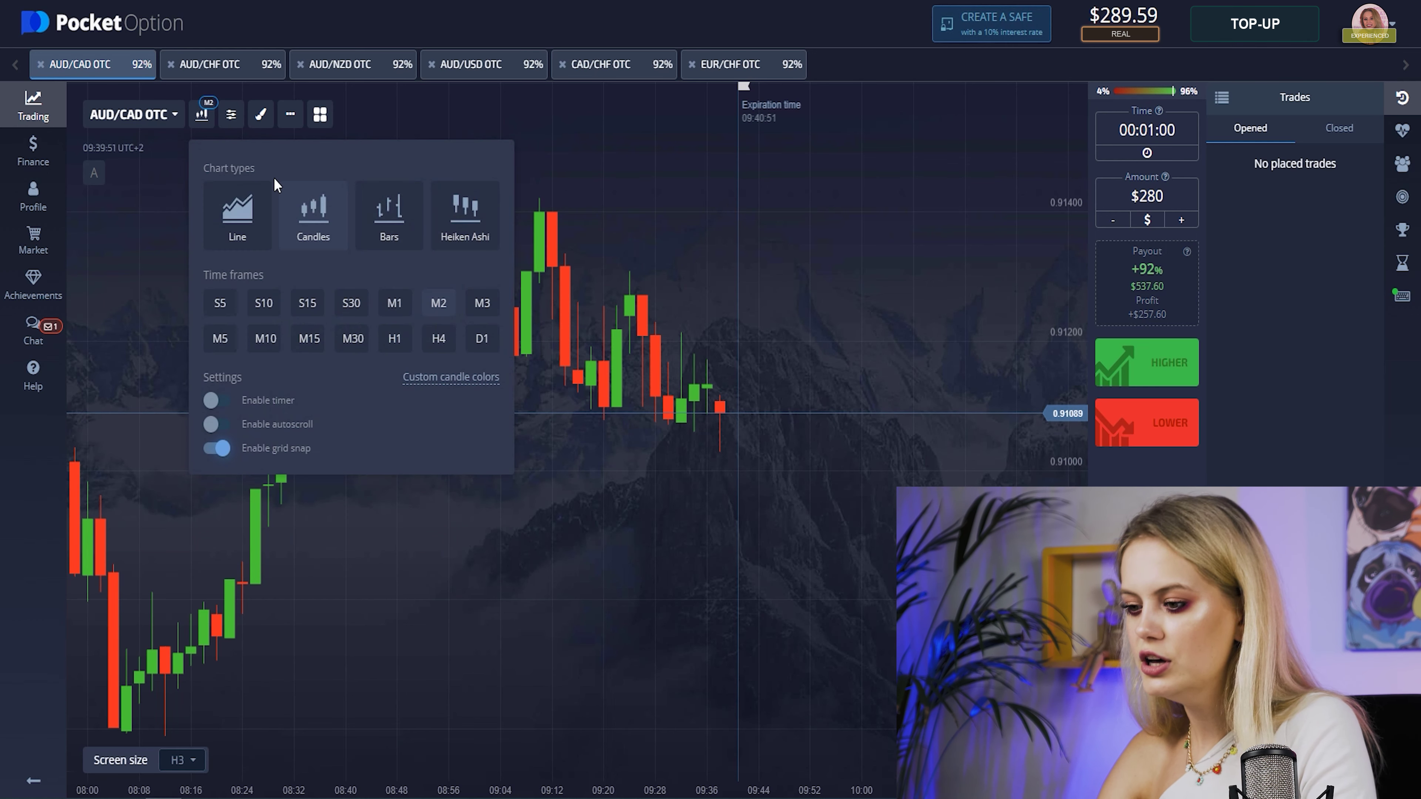
{"action": "left_click", "coordinate": [323, 218]}
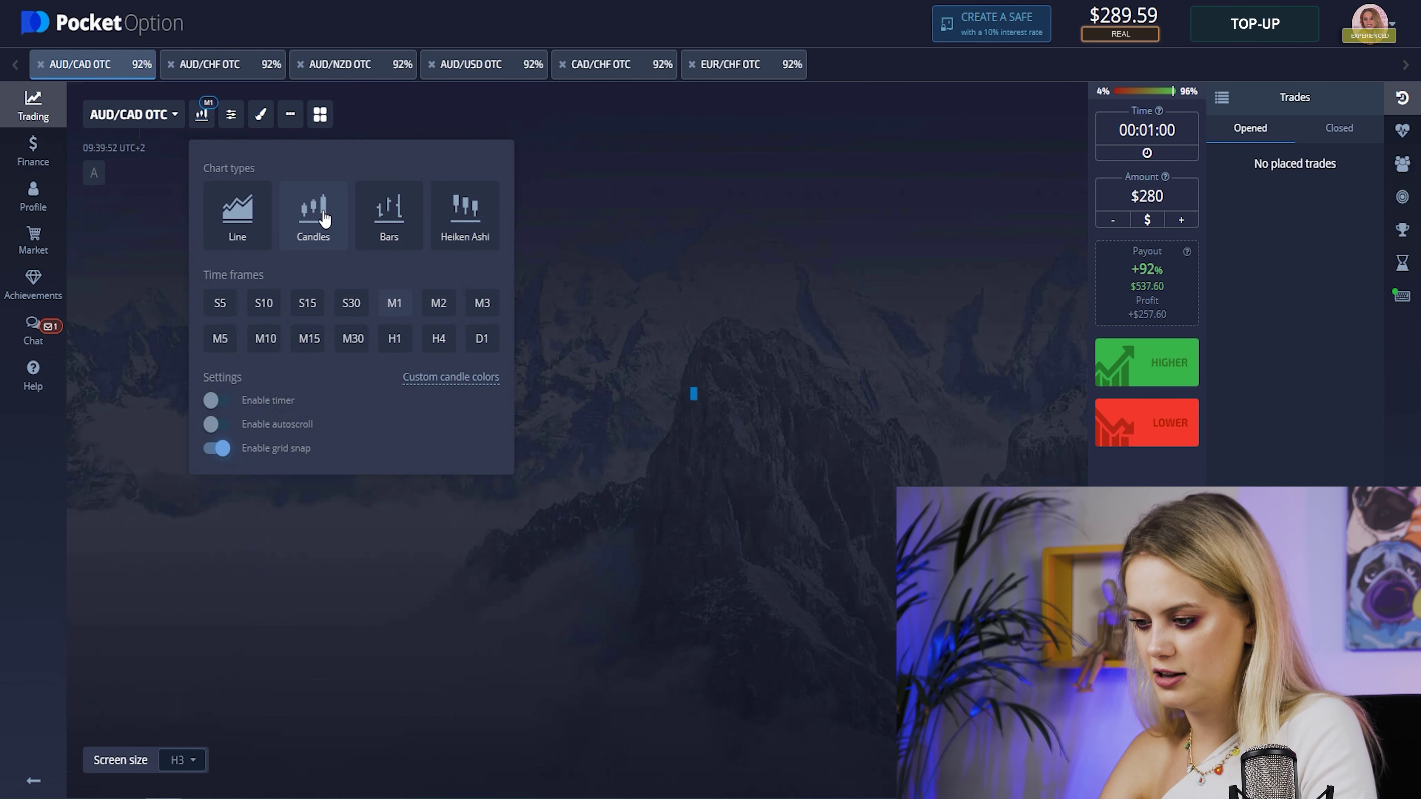
{"action": "left_click", "coordinate": [353, 305]}
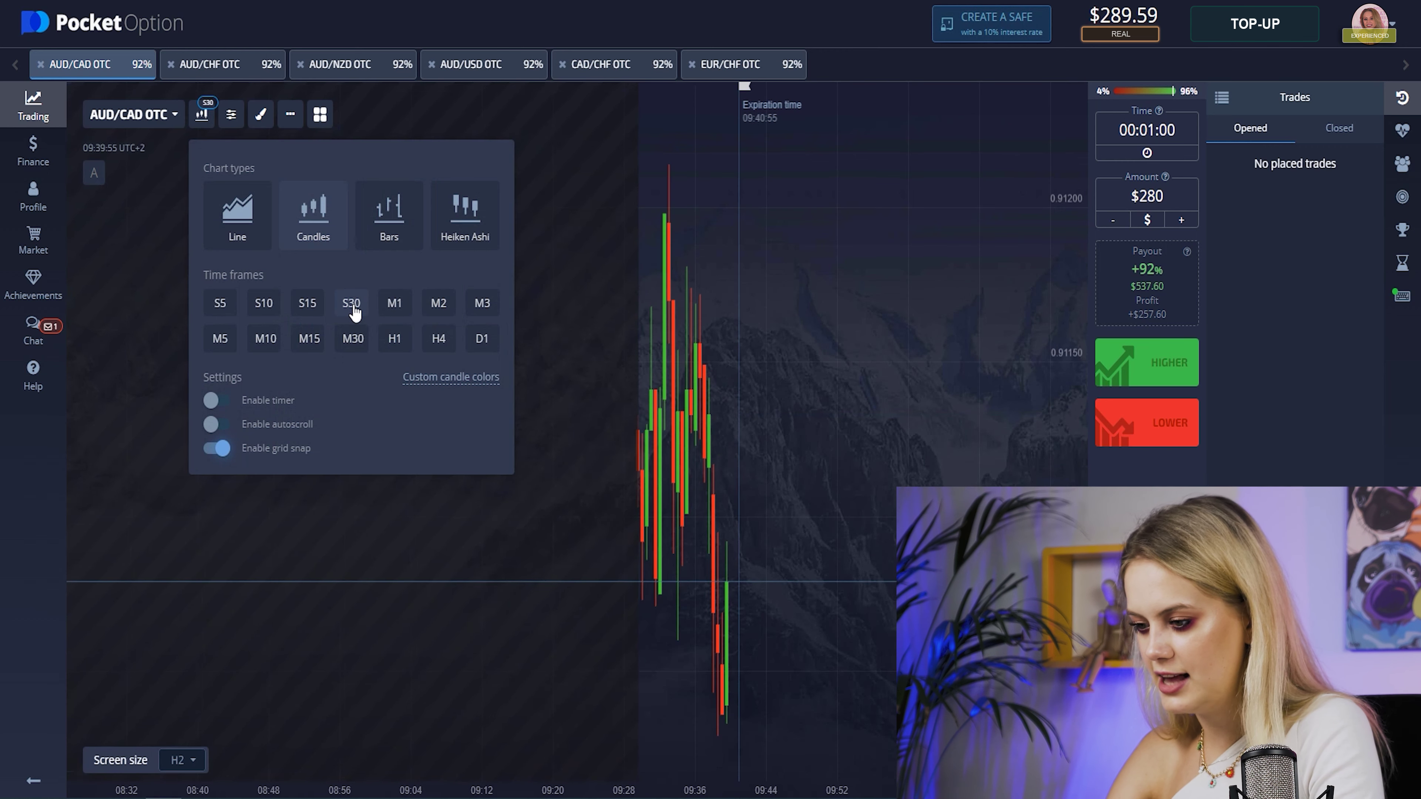
{"action": "left_click", "coordinate": [628, 269]}
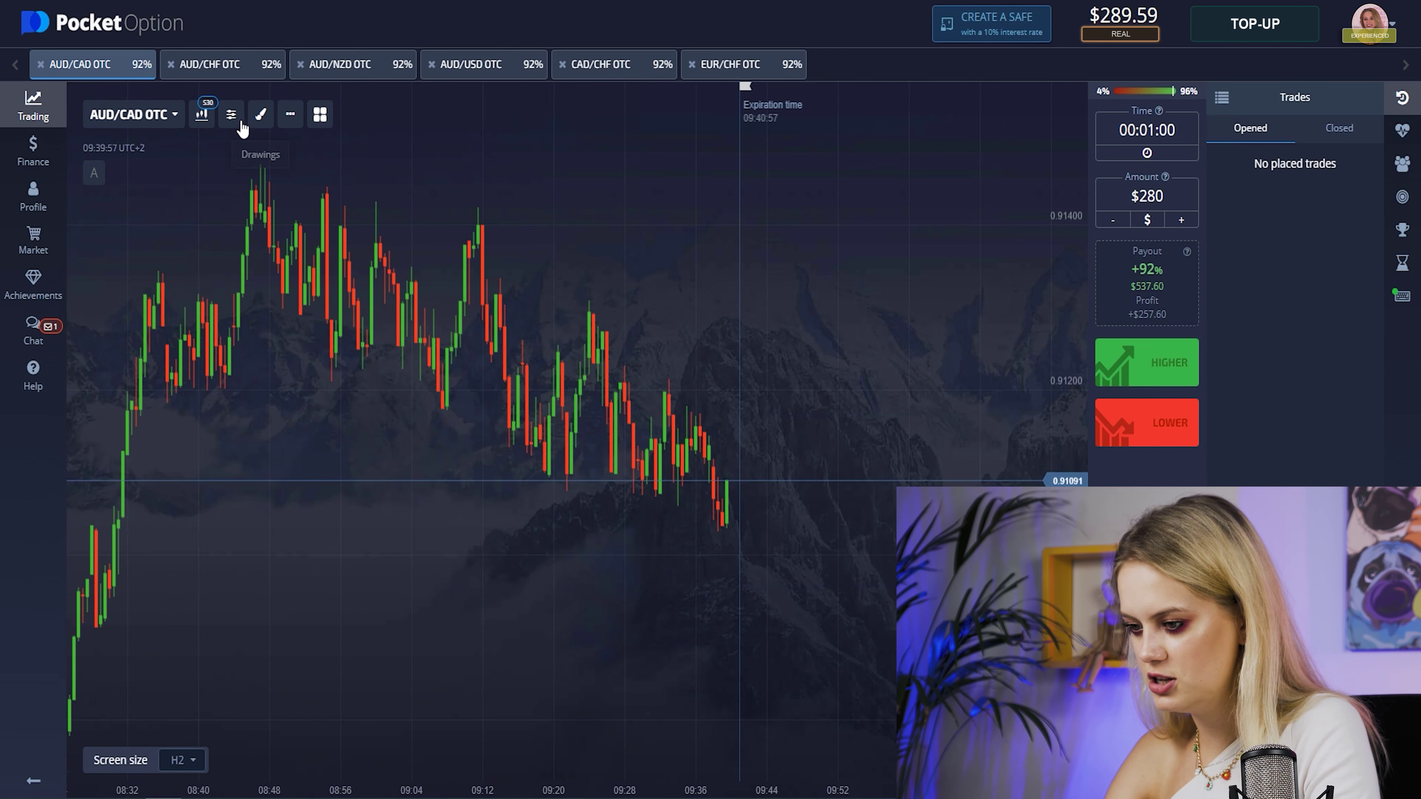
- Add the DeMarker and Stochastic Oscillator indicators, then zoom into recent prices
{"action": "left_click", "coordinate": [230, 115]}
{"action": "left_click", "coordinate": [407, 255]}
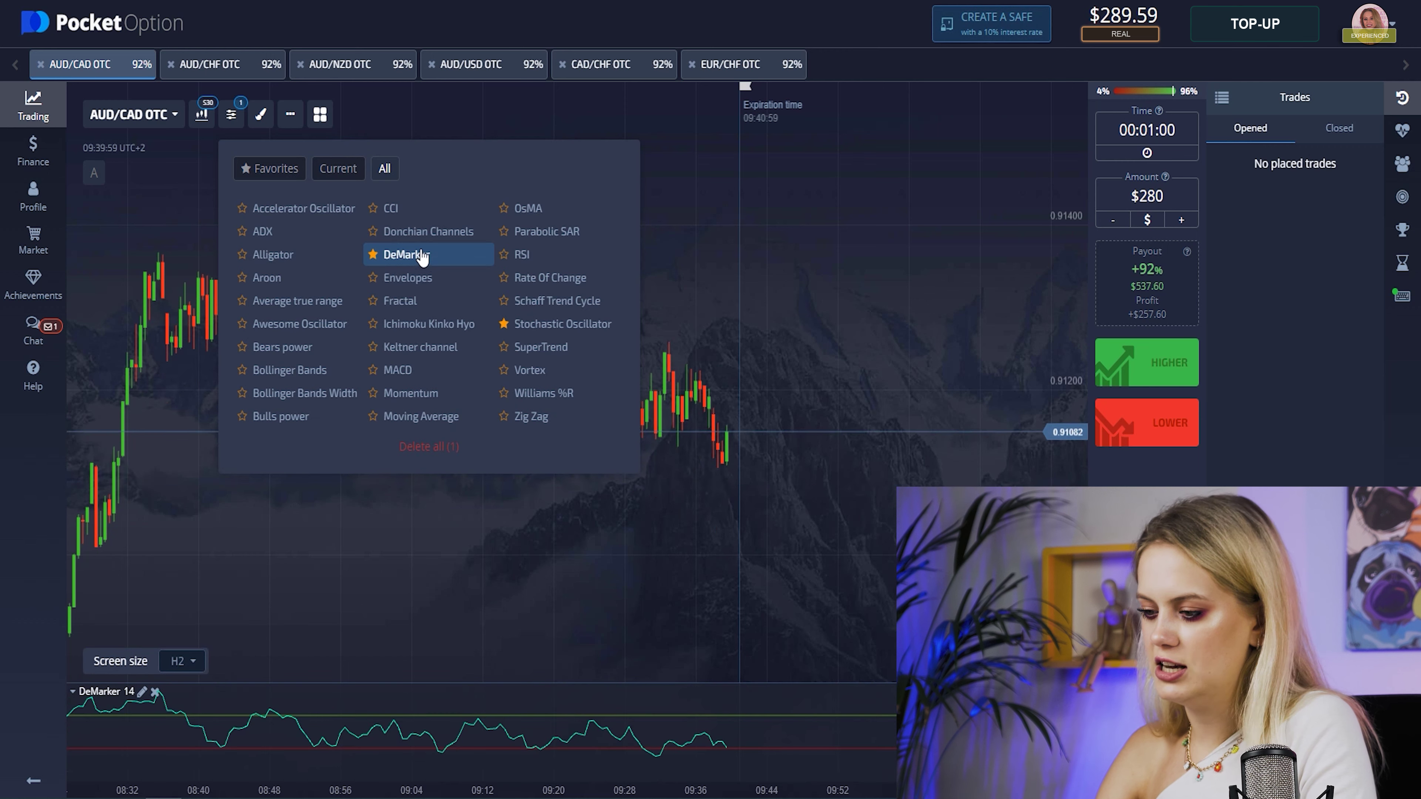
{"action": "left_click", "coordinate": [547, 325]}
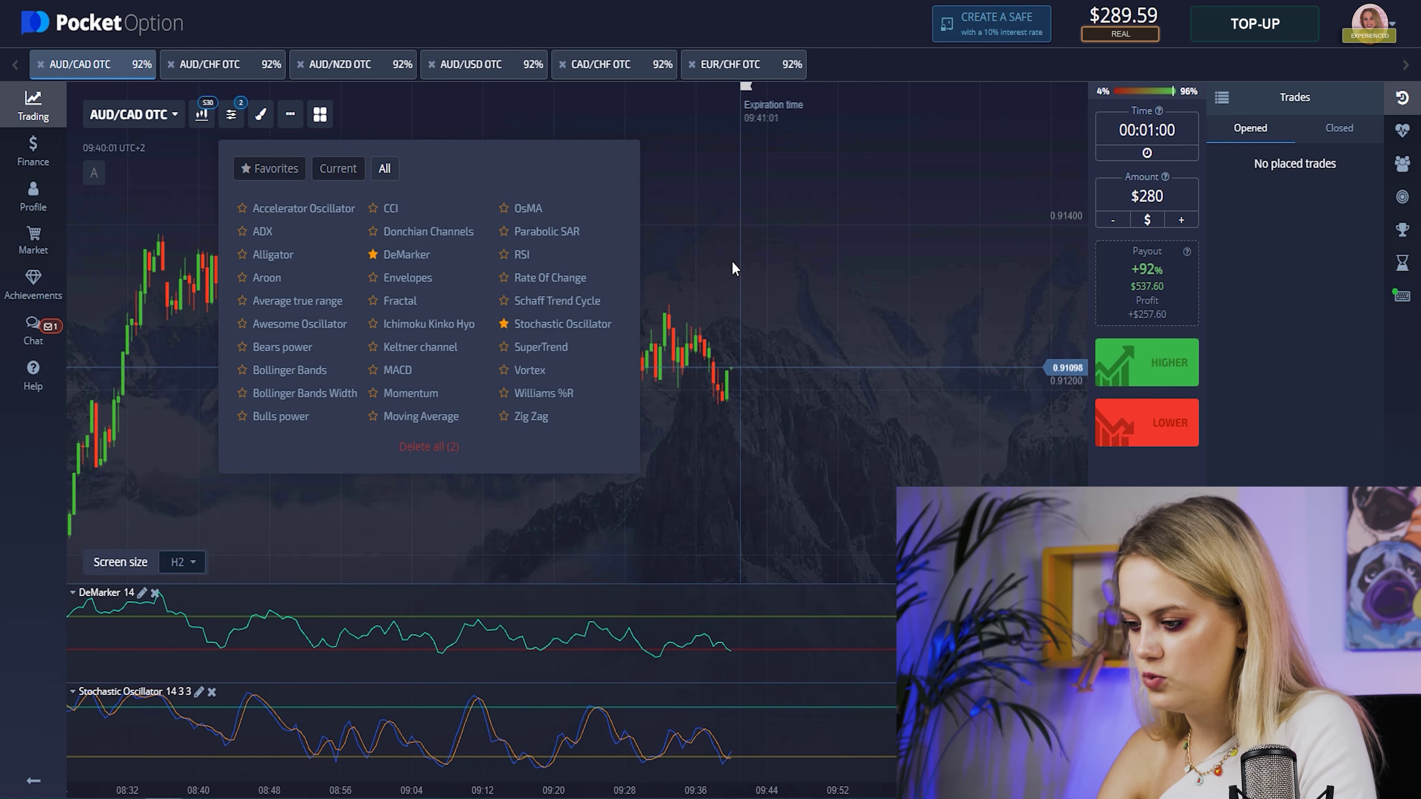
{"action": "left_click", "coordinate": [747, 243]}
{"action": "left_click_drag", "start_coordinate": [369, 343], "coordinate": [322, 363]}
{"action": "scroll", "coordinate": [321, 364], "scroll_direction": "up", "scroll_amount": 2}
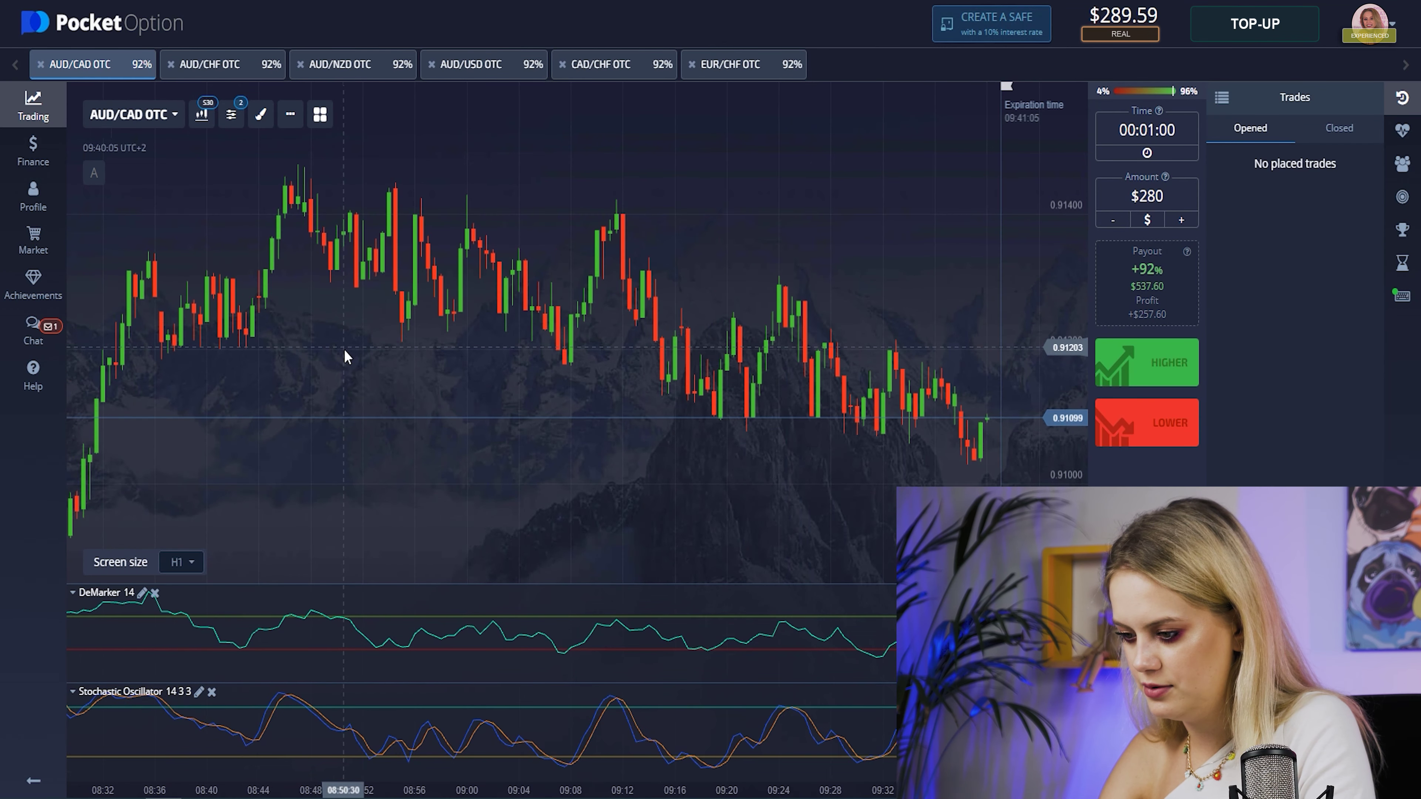
- Lower the DeMarker indicator period to 8
{"action": "left_click", "coordinate": [143, 594]}
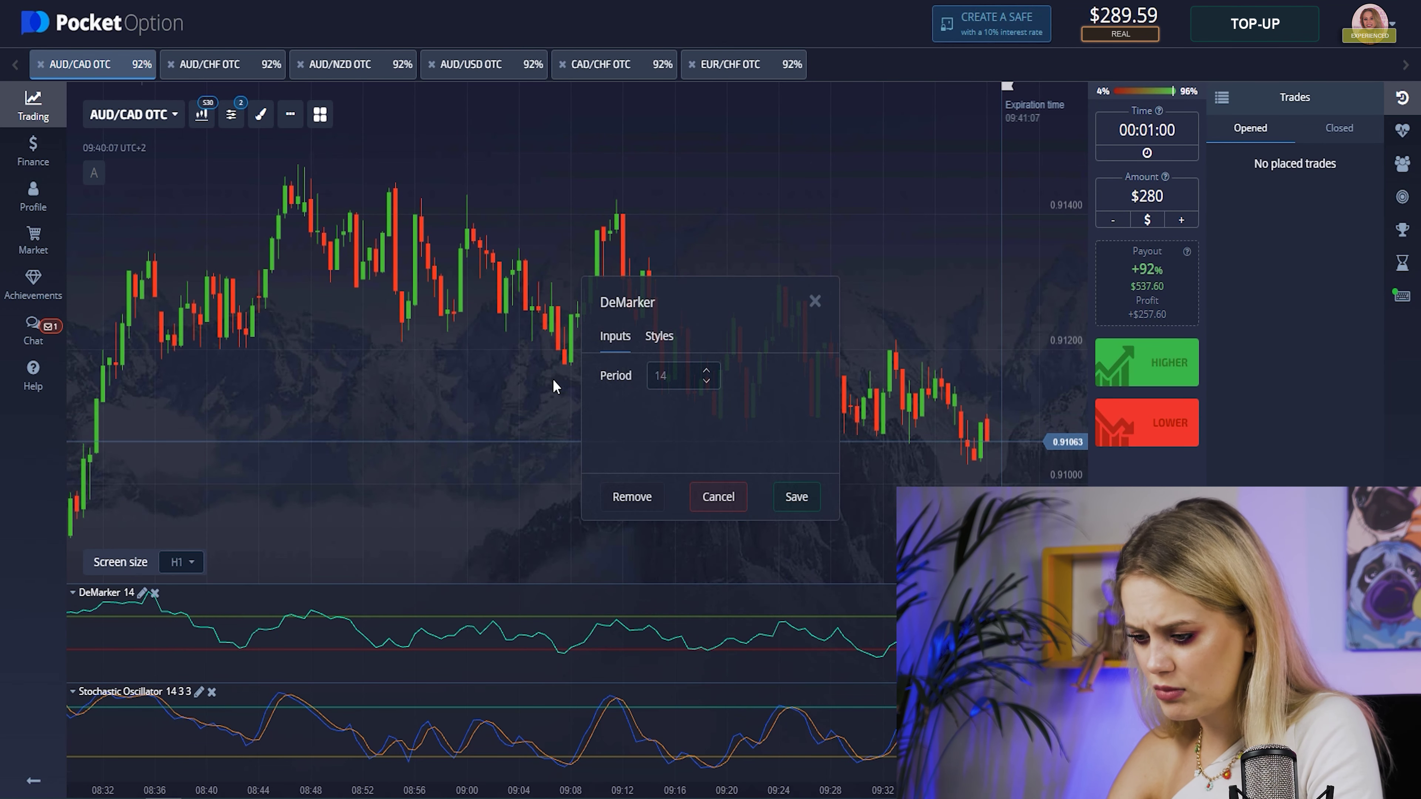
{"action": "left_click", "coordinate": [707, 381]}
{"action": "left_click", "coordinate": [706, 381]}
{"action": "left_click", "coordinate": [707, 381]}
{"action": "left_click", "coordinate": [706, 381]}
{"action": "left_click", "coordinate": [706, 381]}
{"action": "left_click", "coordinate": [706, 381]}
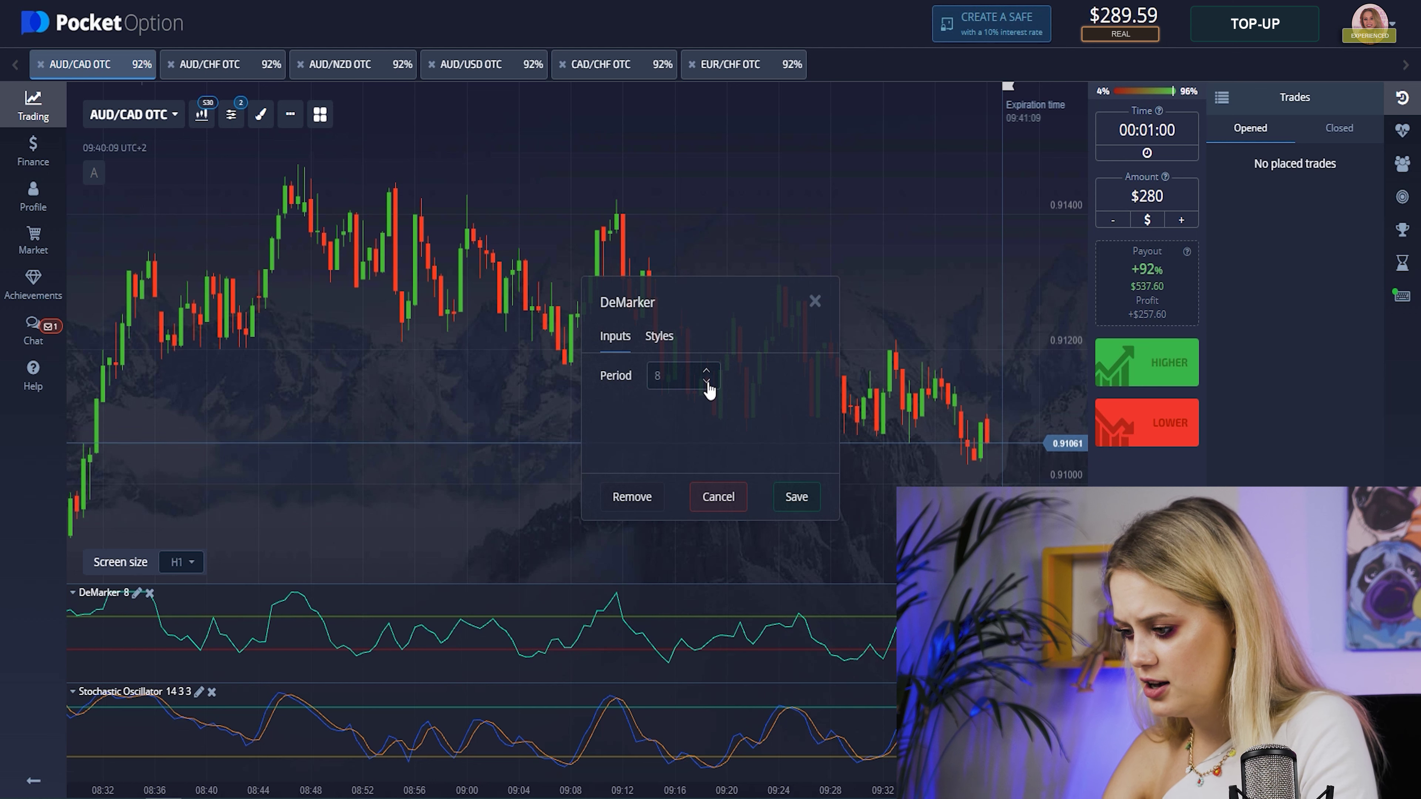
- Style DeMarker with a 2px magenta main line and black 70 and red 30 levels, then save
{"action": "left_click", "coordinate": [660, 338]}
{"action": "left_click", "coordinate": [750, 385]}
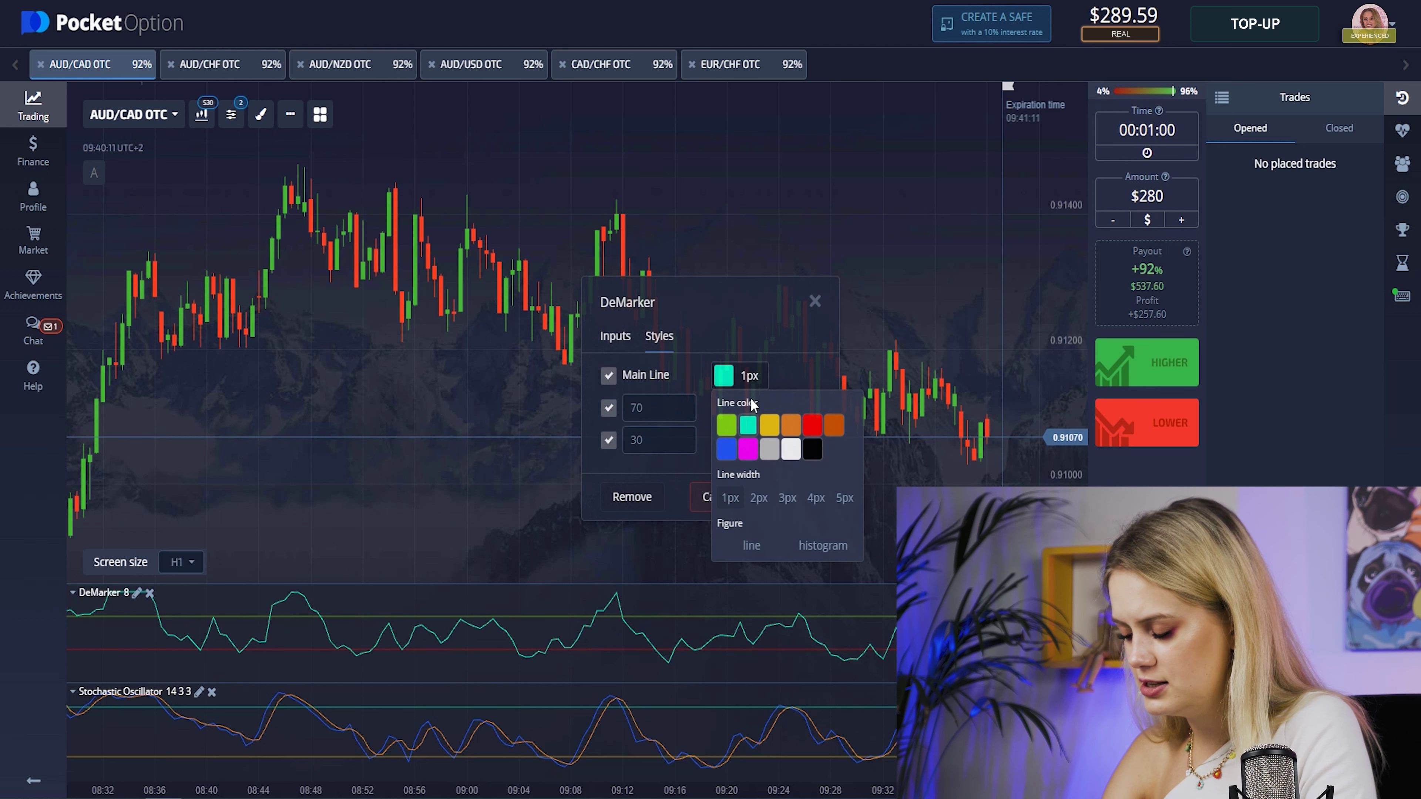
{"action": "left_click", "coordinate": [757, 497]}
{"action": "left_click", "coordinate": [748, 449]}
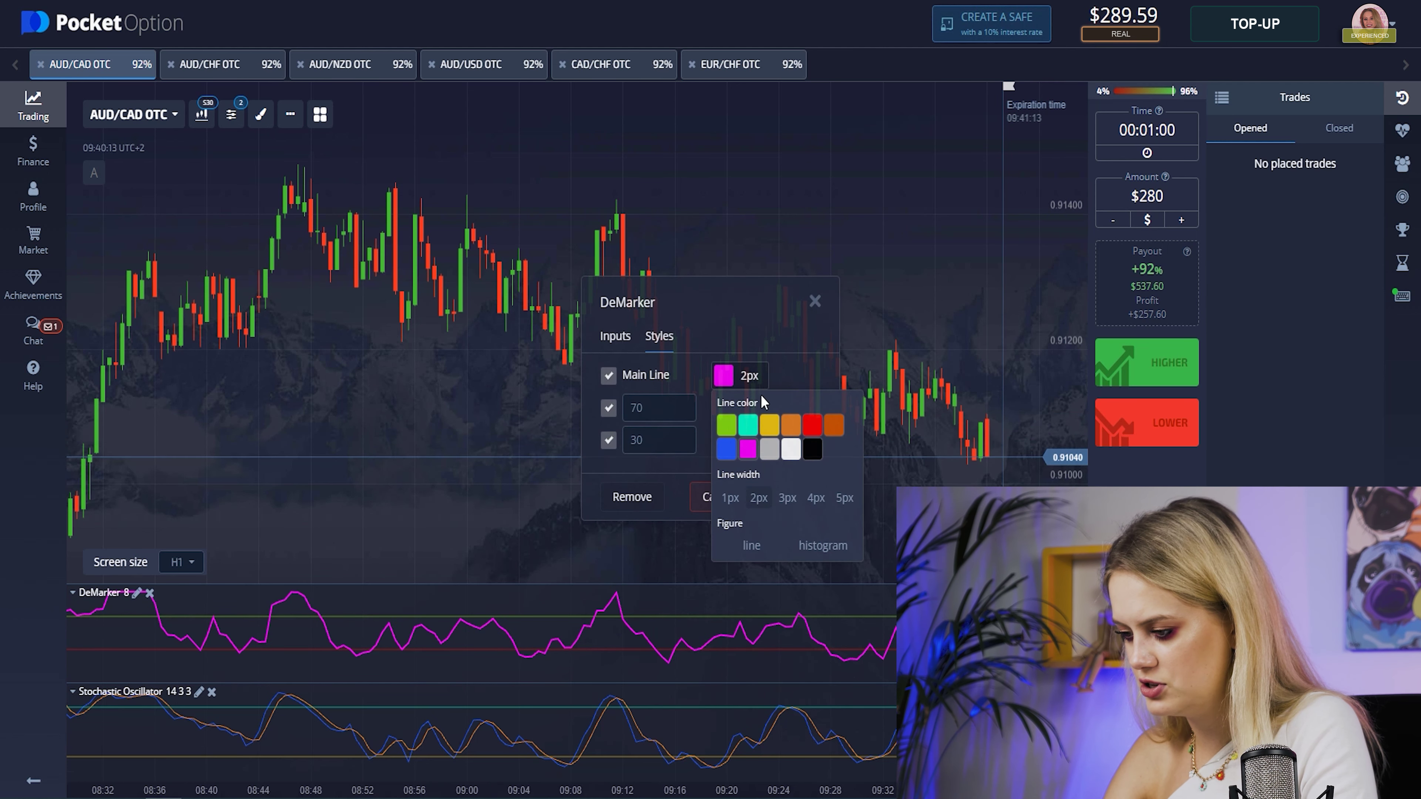
{"action": "left_click", "coordinate": [754, 415]}
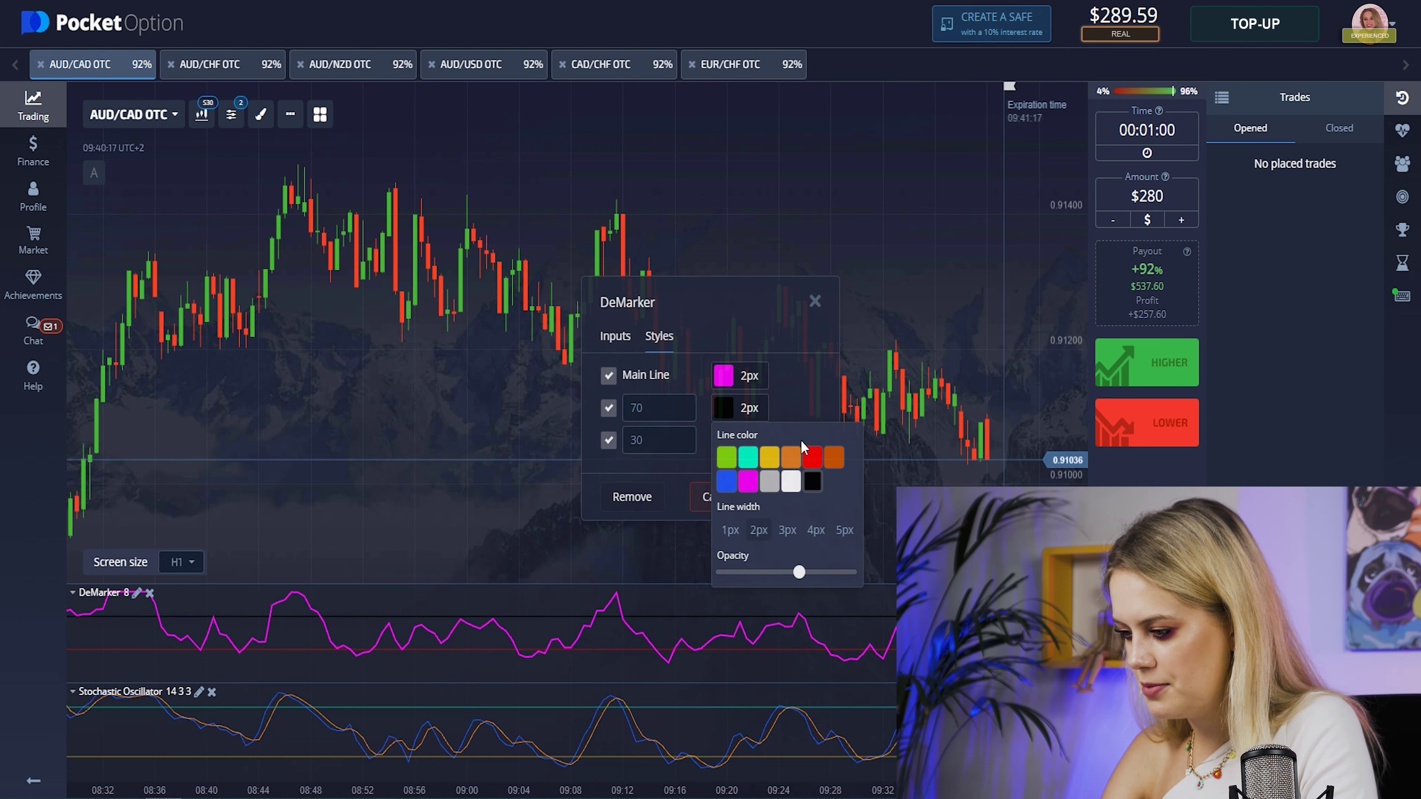
{"action": "left_click", "coordinate": [795, 388]}
{"action": "left_click", "coordinate": [753, 448]}
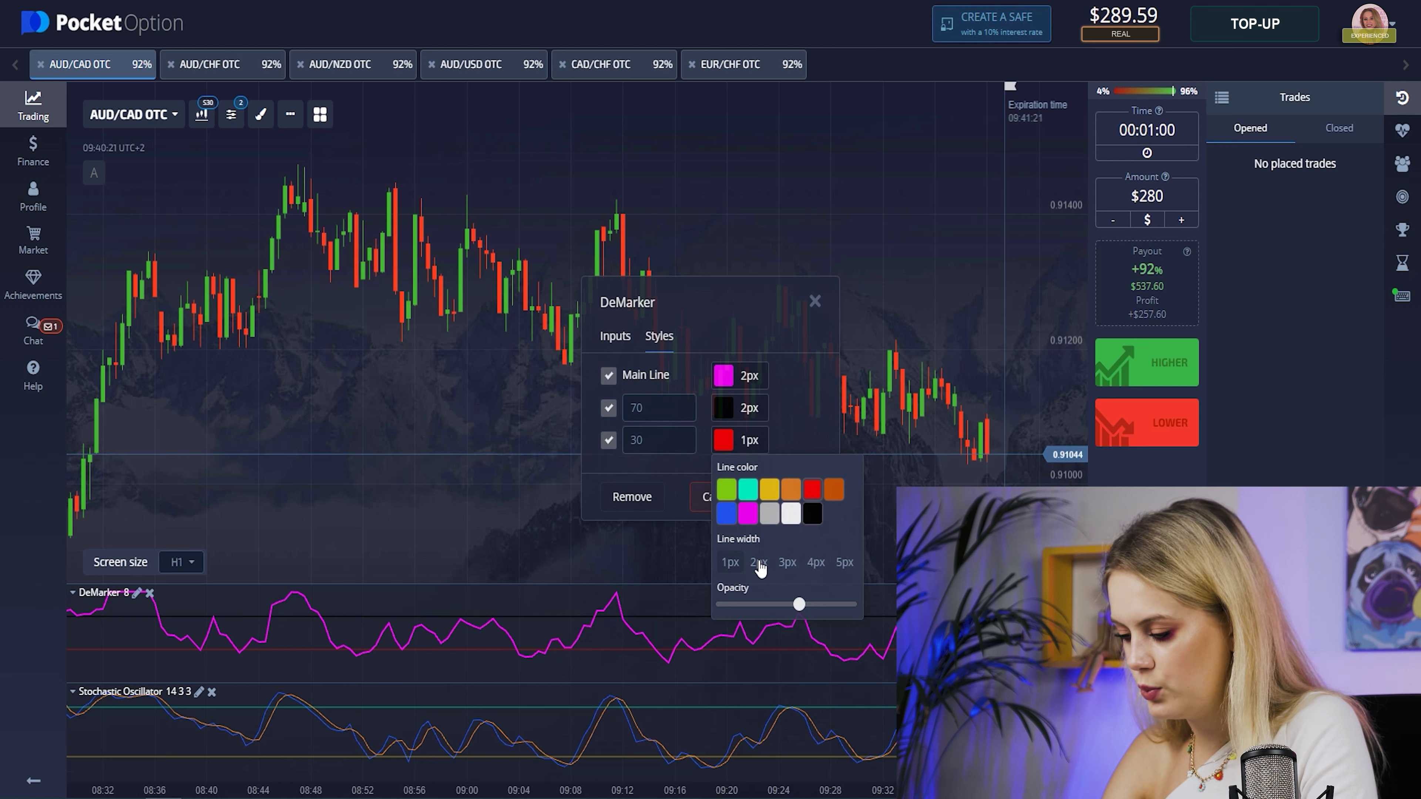
{"action": "left_click", "coordinate": [797, 434]}
{"action": "left_click", "coordinate": [798, 501]}
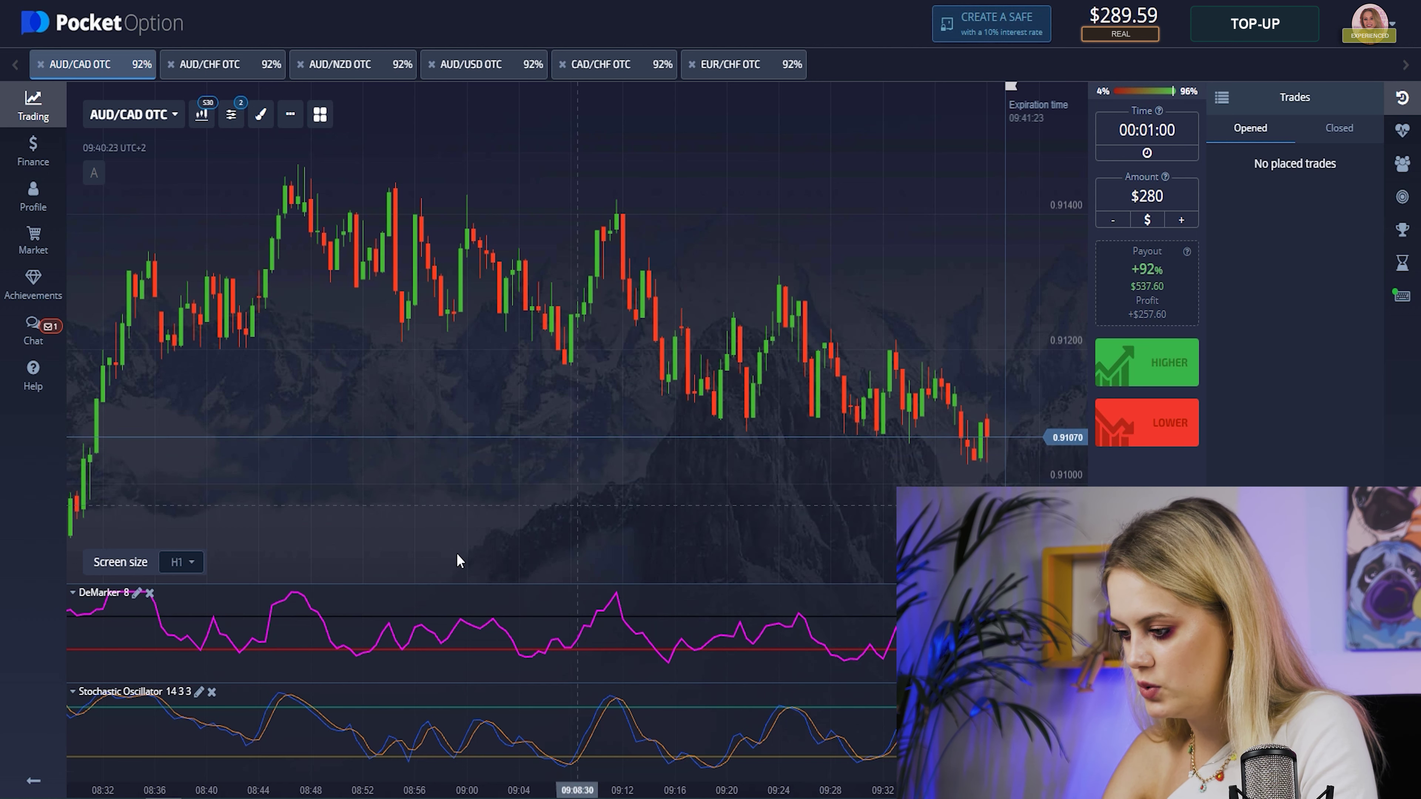
- Set the Stochastic %D period to 1 and make the 20 and 80 levels yellow 2px
{"action": "left_click", "coordinate": [199, 692]}
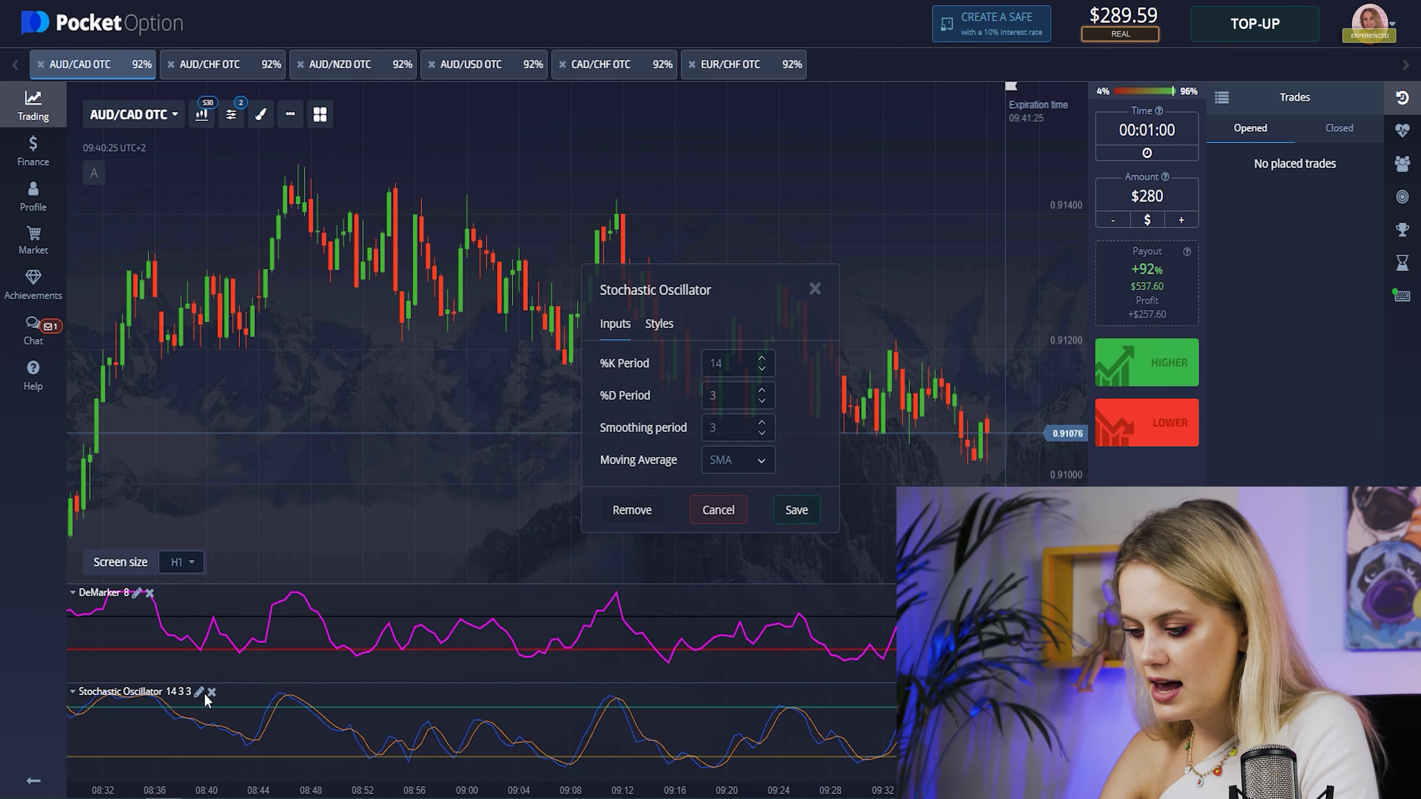
{"action": "left_click", "coordinate": [763, 403]}
{"action": "left_click", "coordinate": [763, 403]}
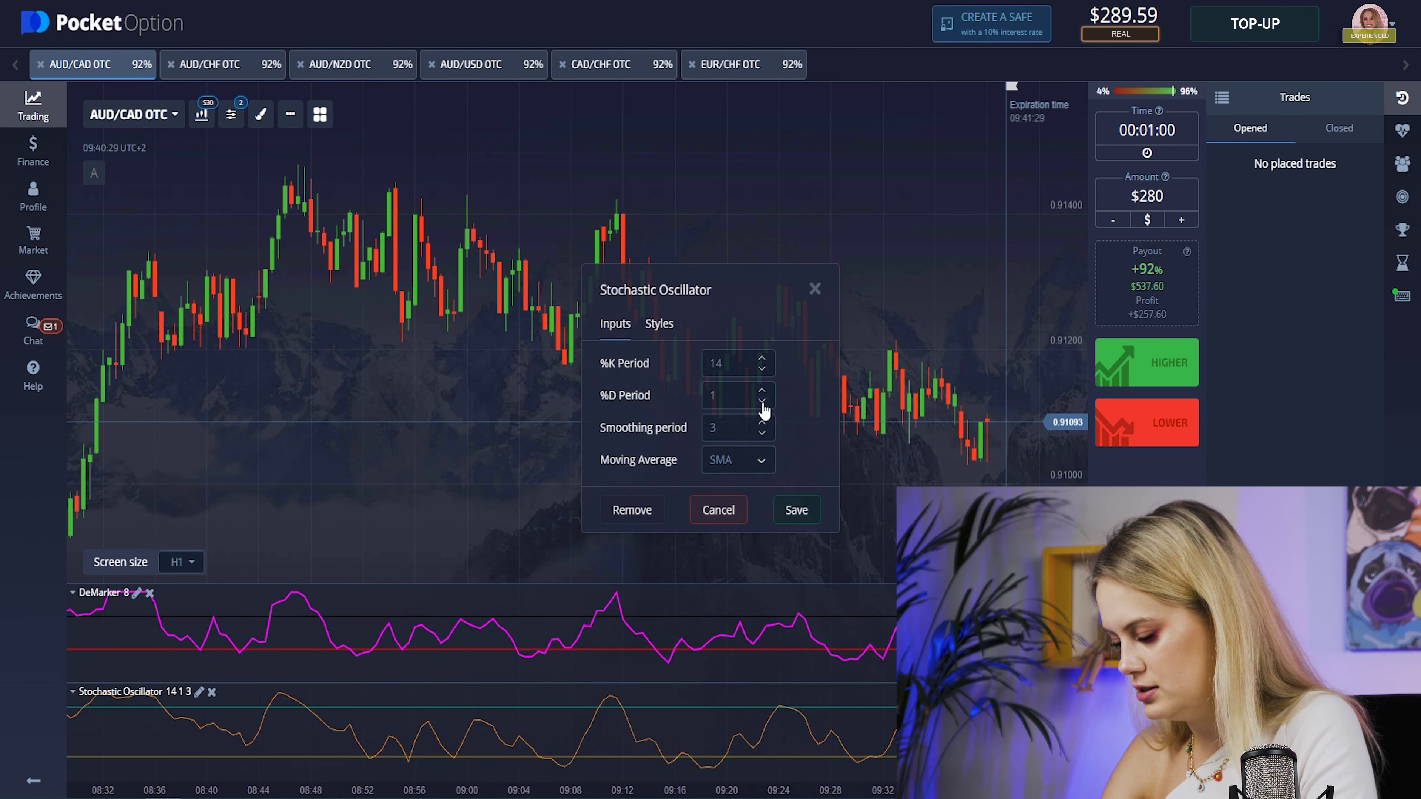
{"action": "left_click", "coordinate": [656, 330]}
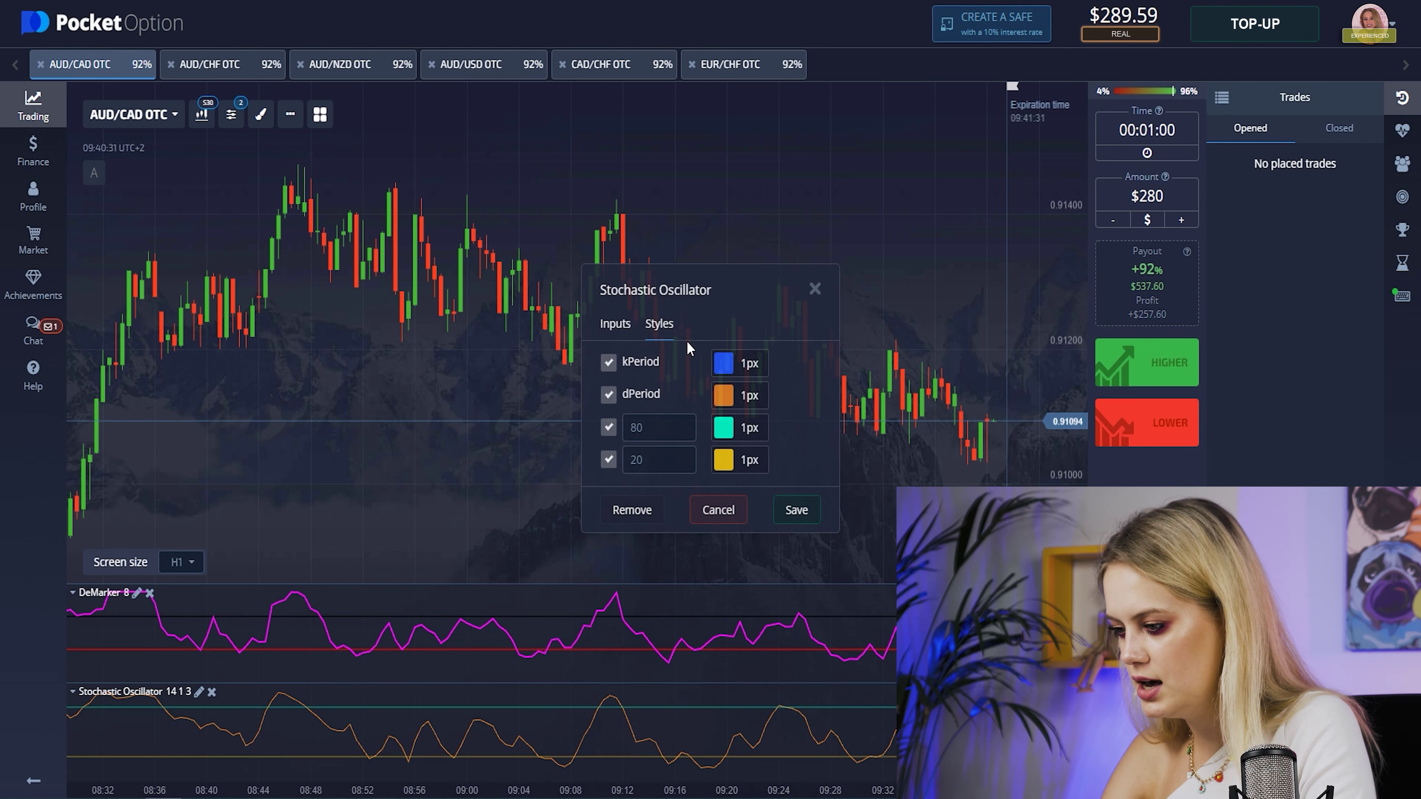
{"action": "left_click", "coordinate": [752, 462]}
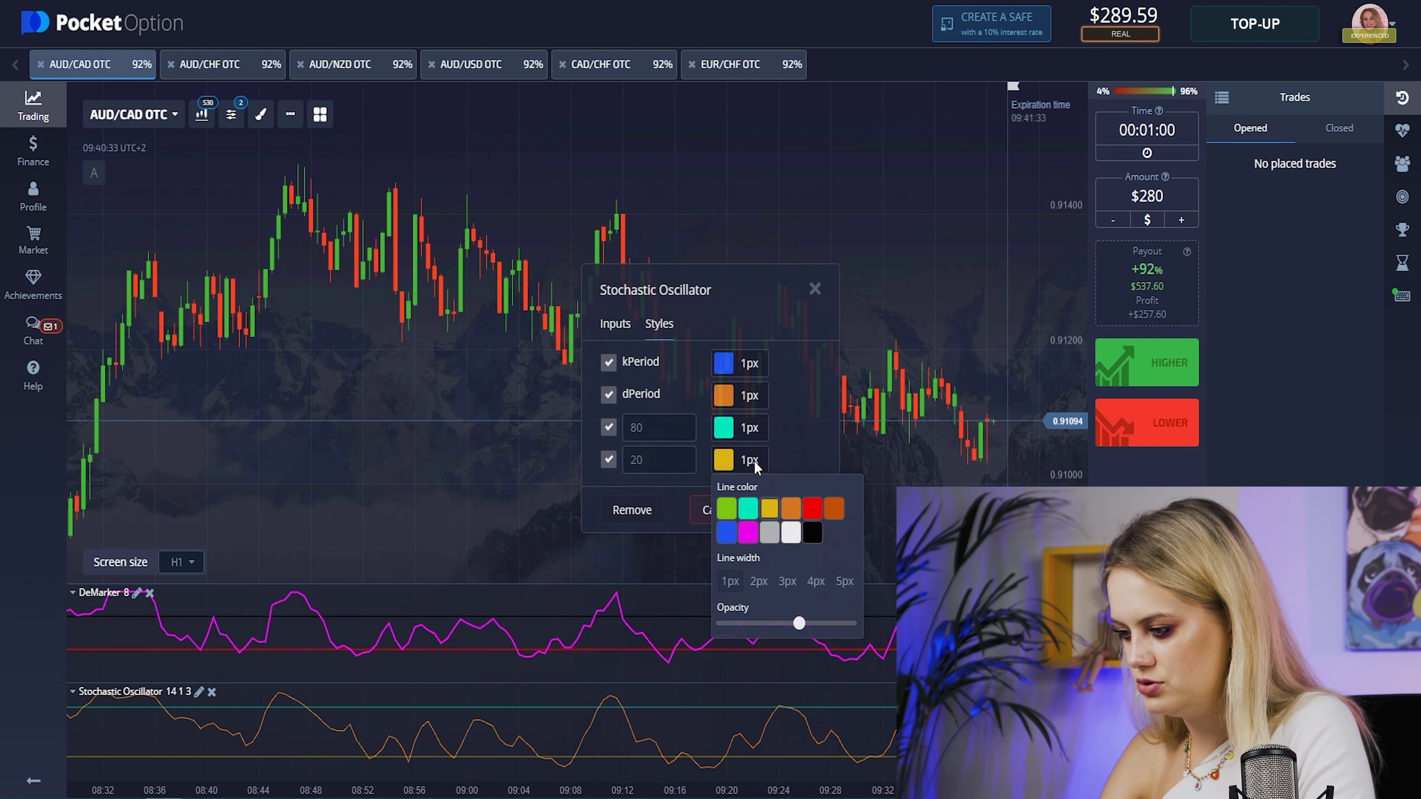
{"action": "left_click", "coordinate": [760, 582]}
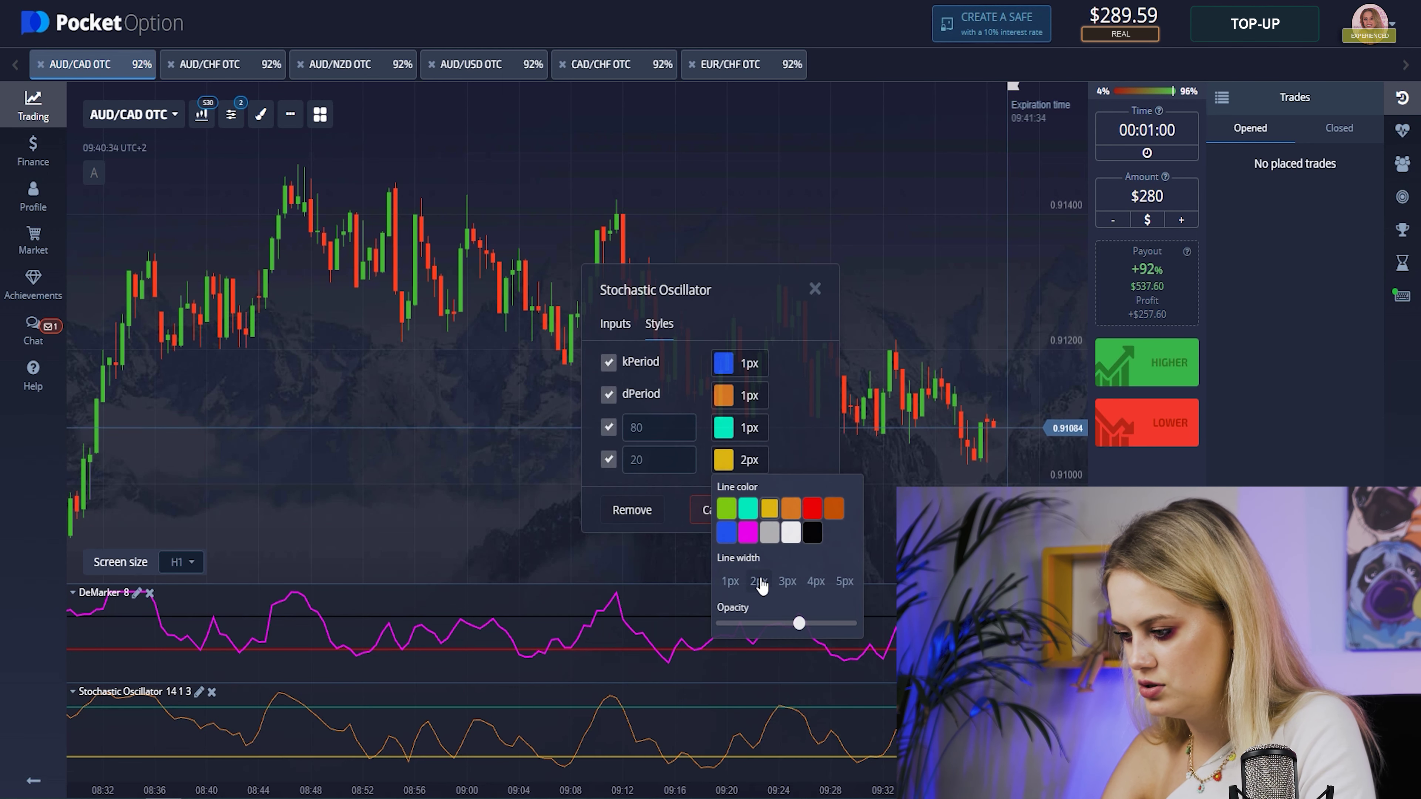
{"action": "left_click", "coordinate": [755, 431]}
{"action": "left_click", "coordinate": [771, 480]}
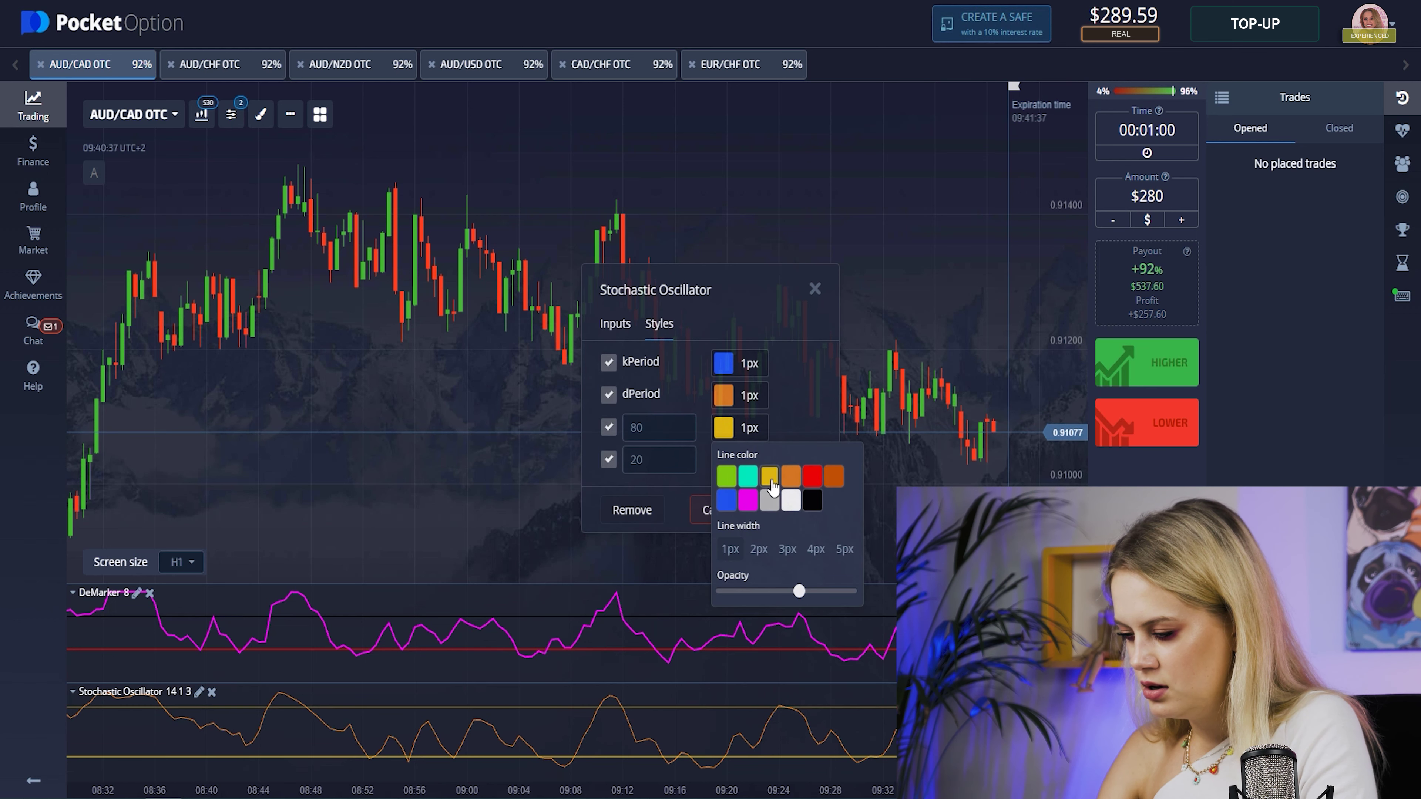
{"action": "left_click", "coordinate": [759, 549]}
{"action": "left_click", "coordinate": [752, 399]}
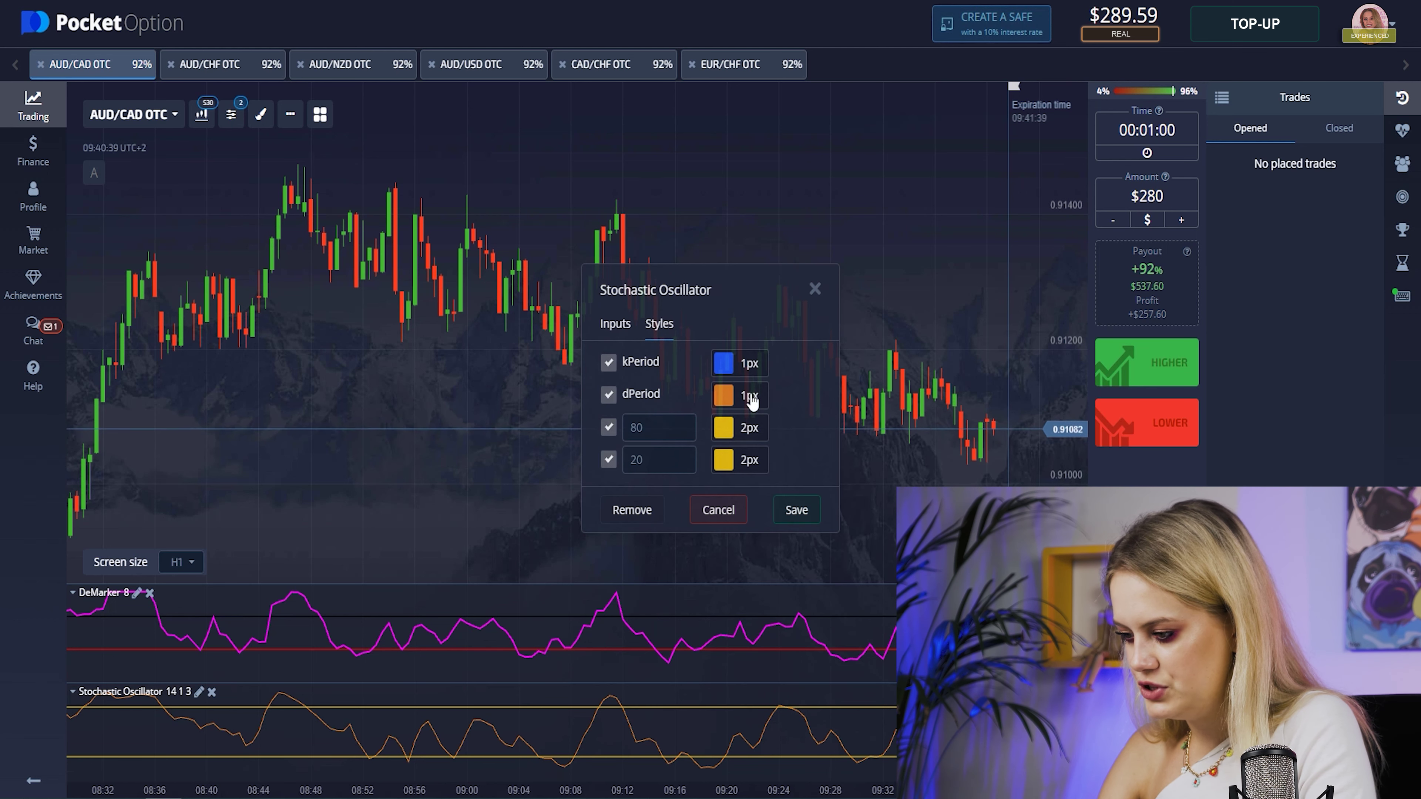
- Make the dPeriod line red 2px and the kPeriod line black 2px, then save
{"action": "left_click", "coordinate": [750, 396]}
{"action": "left_click", "coordinate": [759, 517]}
{"action": "left_click", "coordinate": [812, 446]}
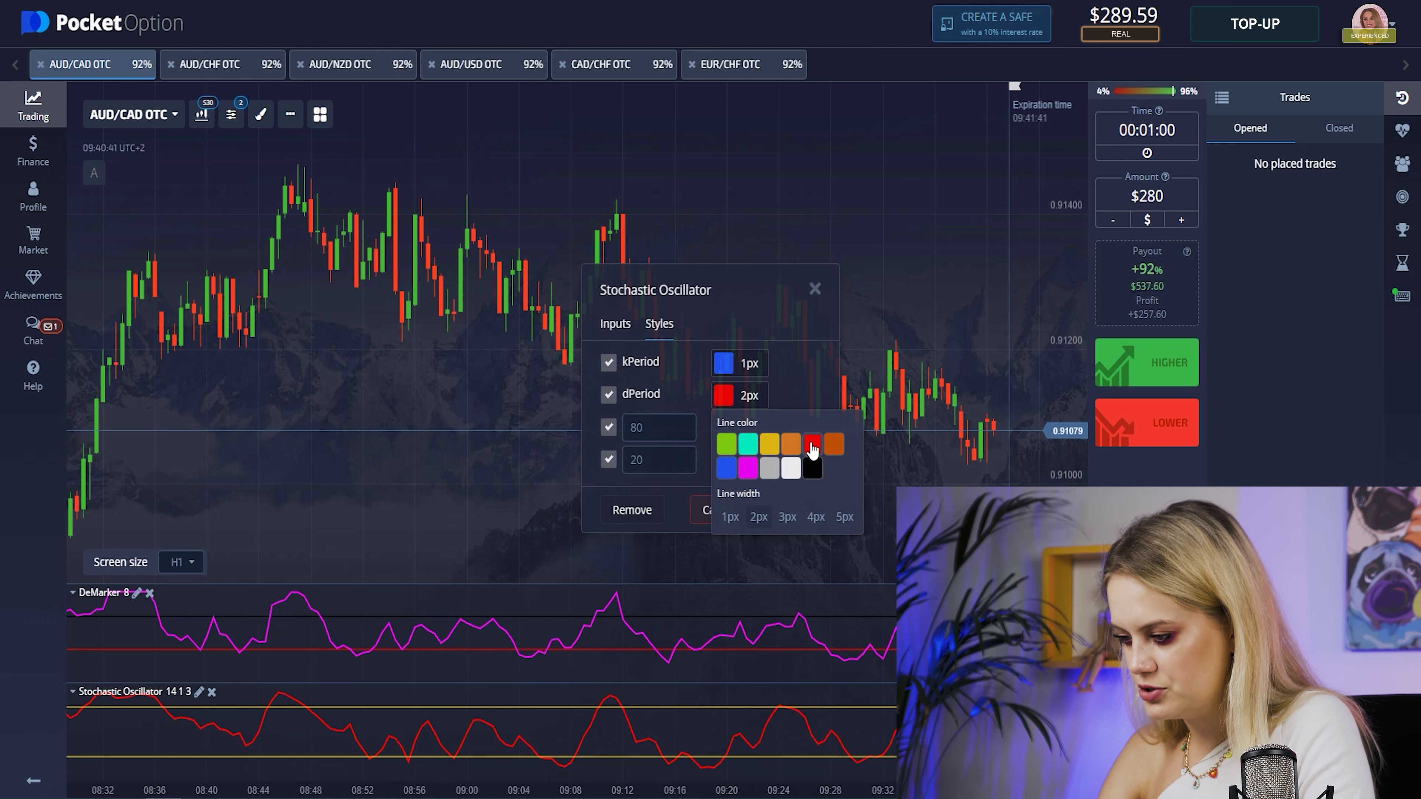
{"action": "left_click", "coordinate": [750, 369]}
{"action": "left_click", "coordinate": [749, 366]}
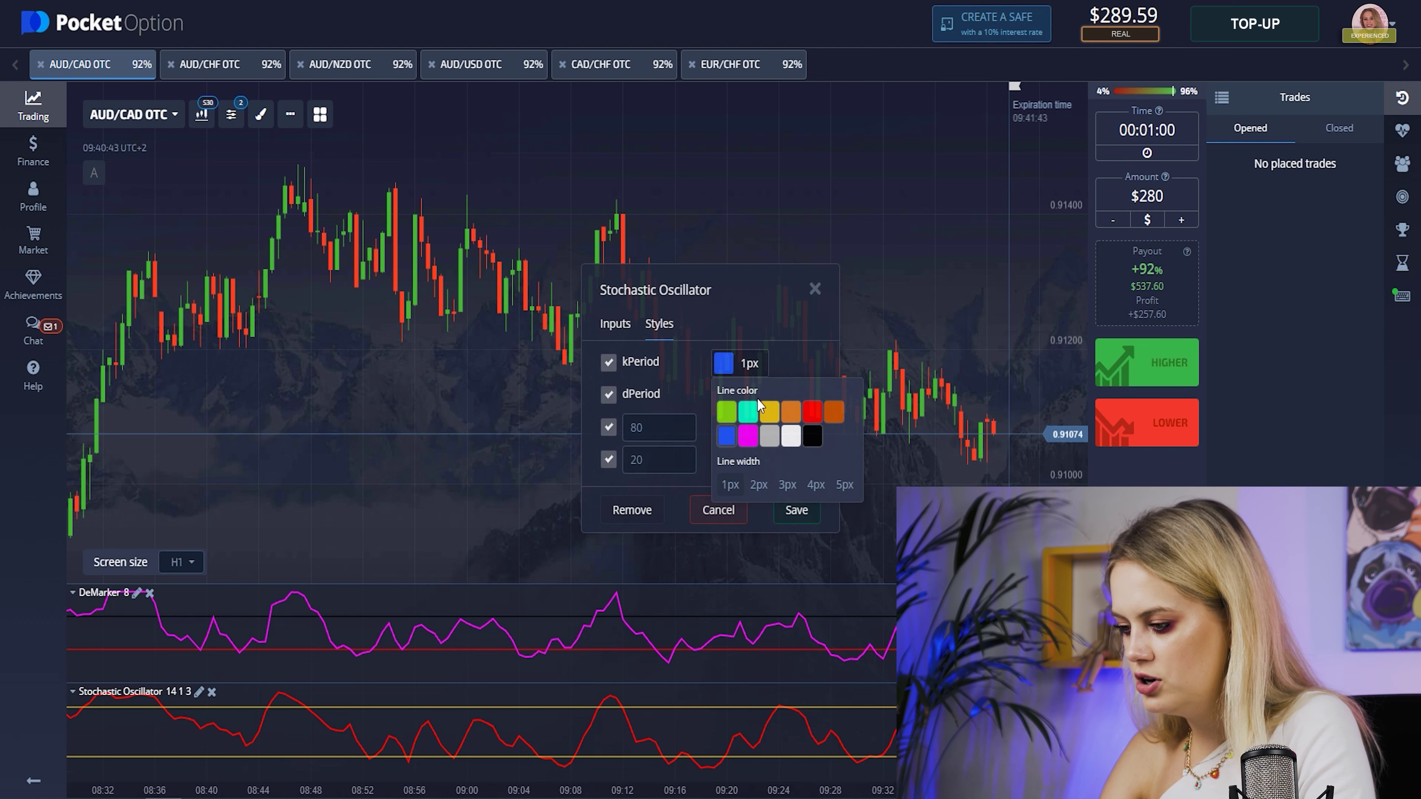
{"action": "left_click", "coordinate": [812, 437]}
{"action": "left_click", "coordinate": [802, 416]}
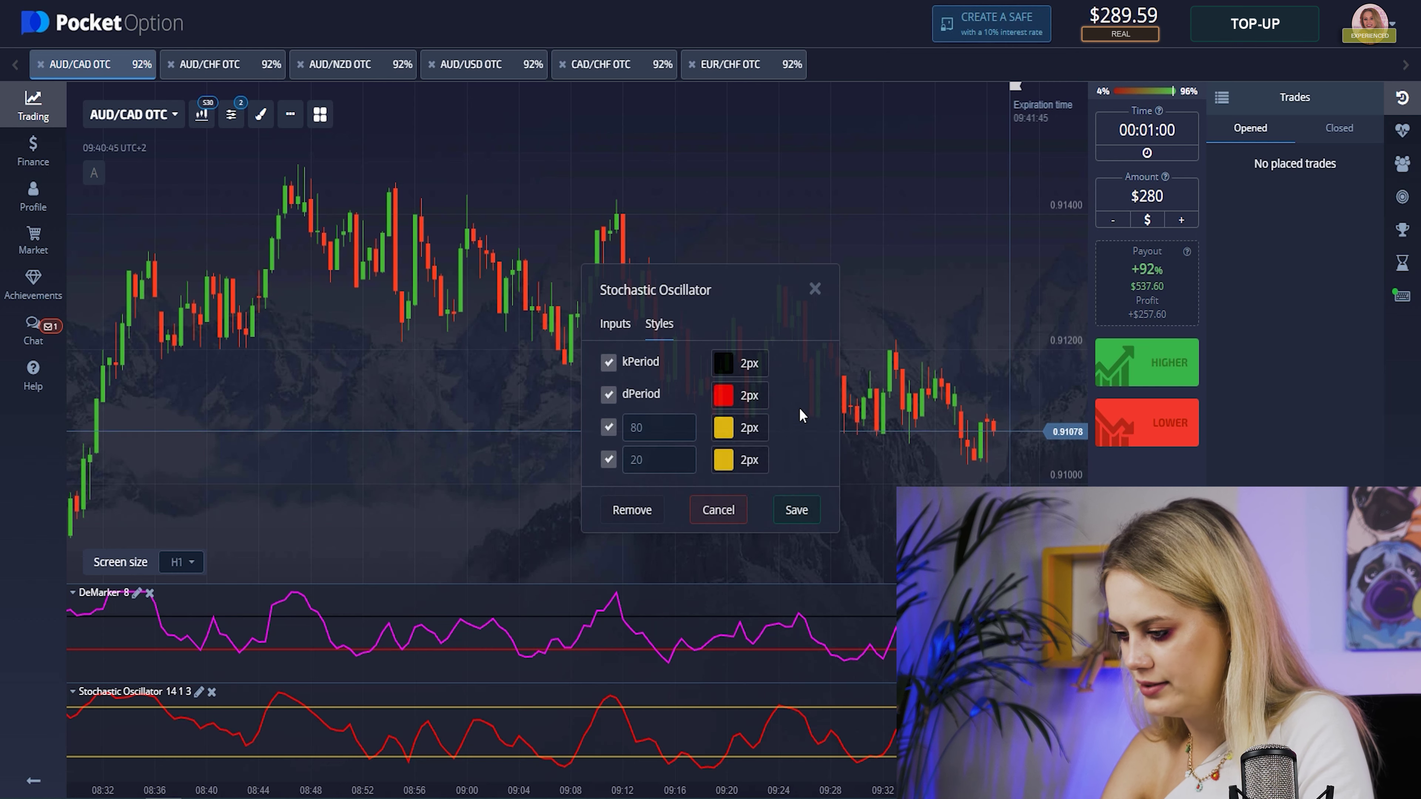
{"action": "left_click", "coordinate": [797, 508]}
- Pan back through AUD/CAD OTC price history, then zoom in on the newest candles with space on the right
{"action": "scroll", "coordinate": [665, 663], "scroll_direction": "up", "scroll_amount": 3}
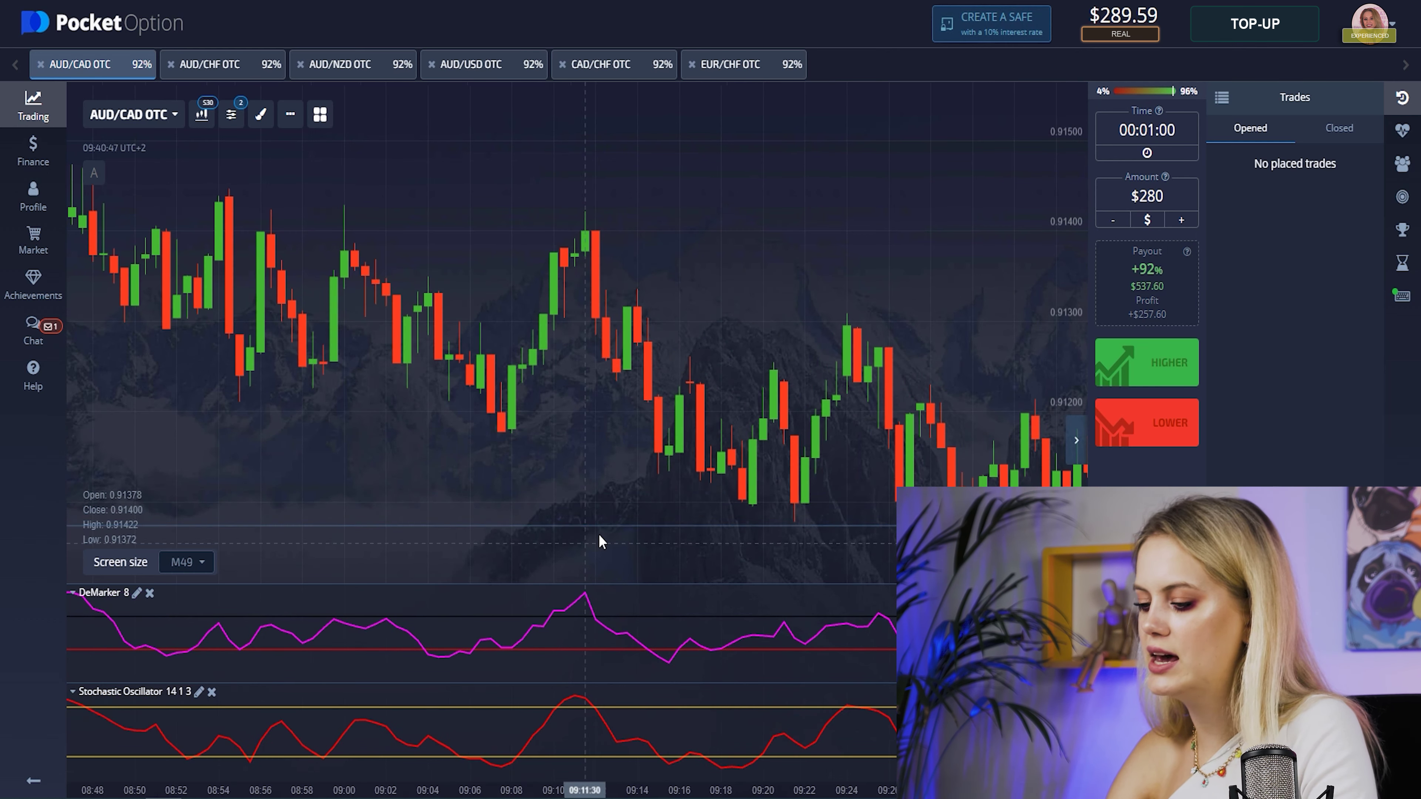
{"action": "left_click_drag", "start_coordinate": [562, 492], "coordinate": [476, 566]}
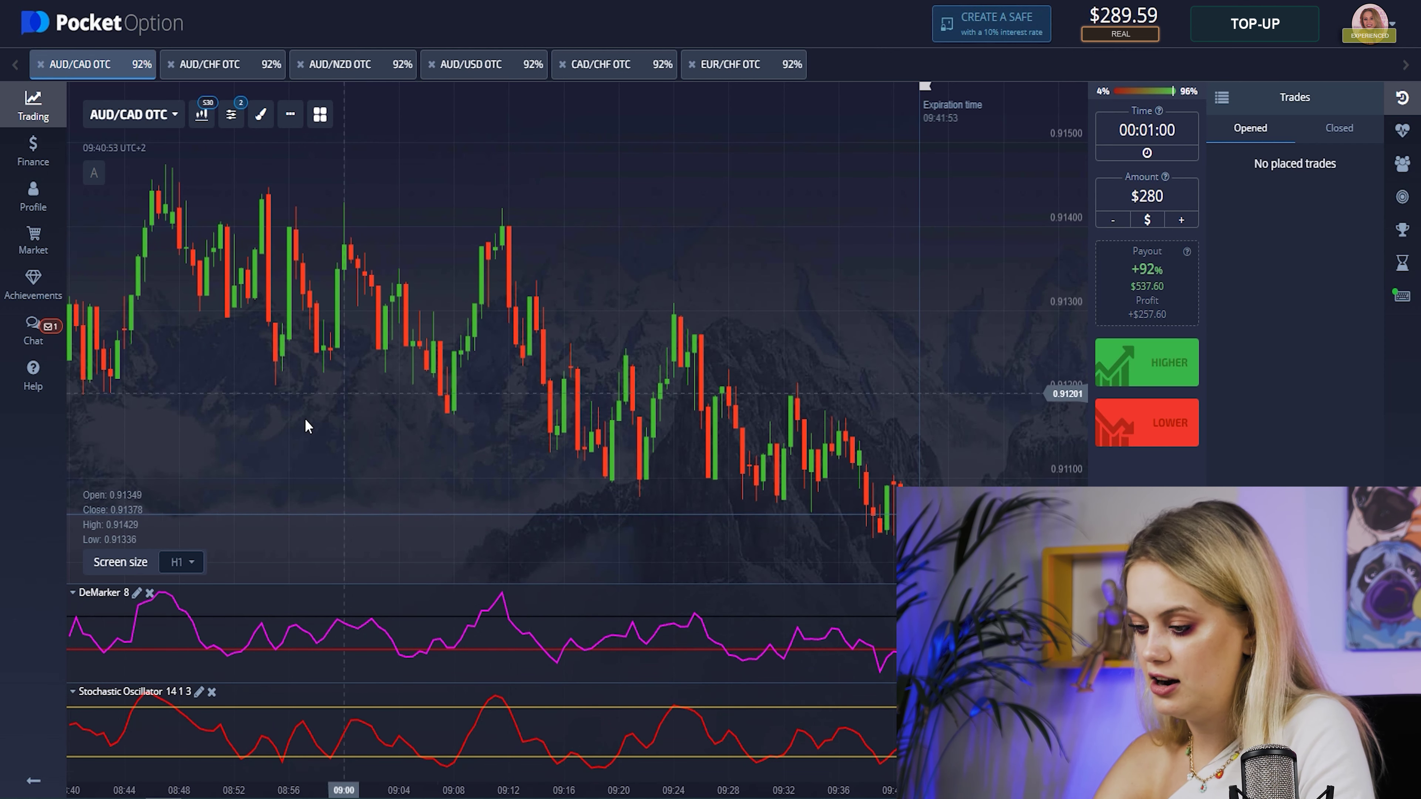
{"action": "left_click_drag", "start_coordinate": [304, 422], "coordinate": [452, 389]}
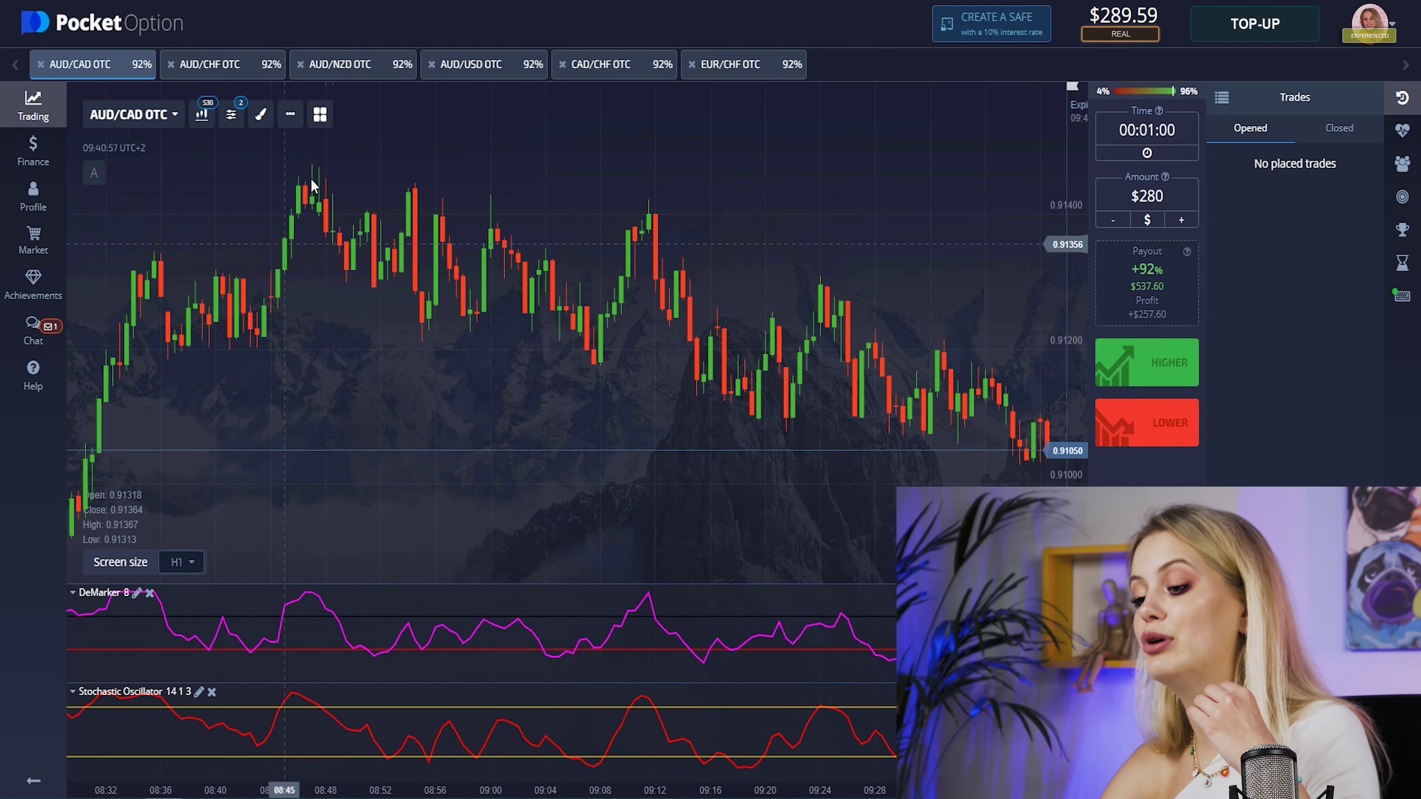
{"action": "left_click_drag", "start_coordinate": [359, 235], "coordinate": [660, 224]}
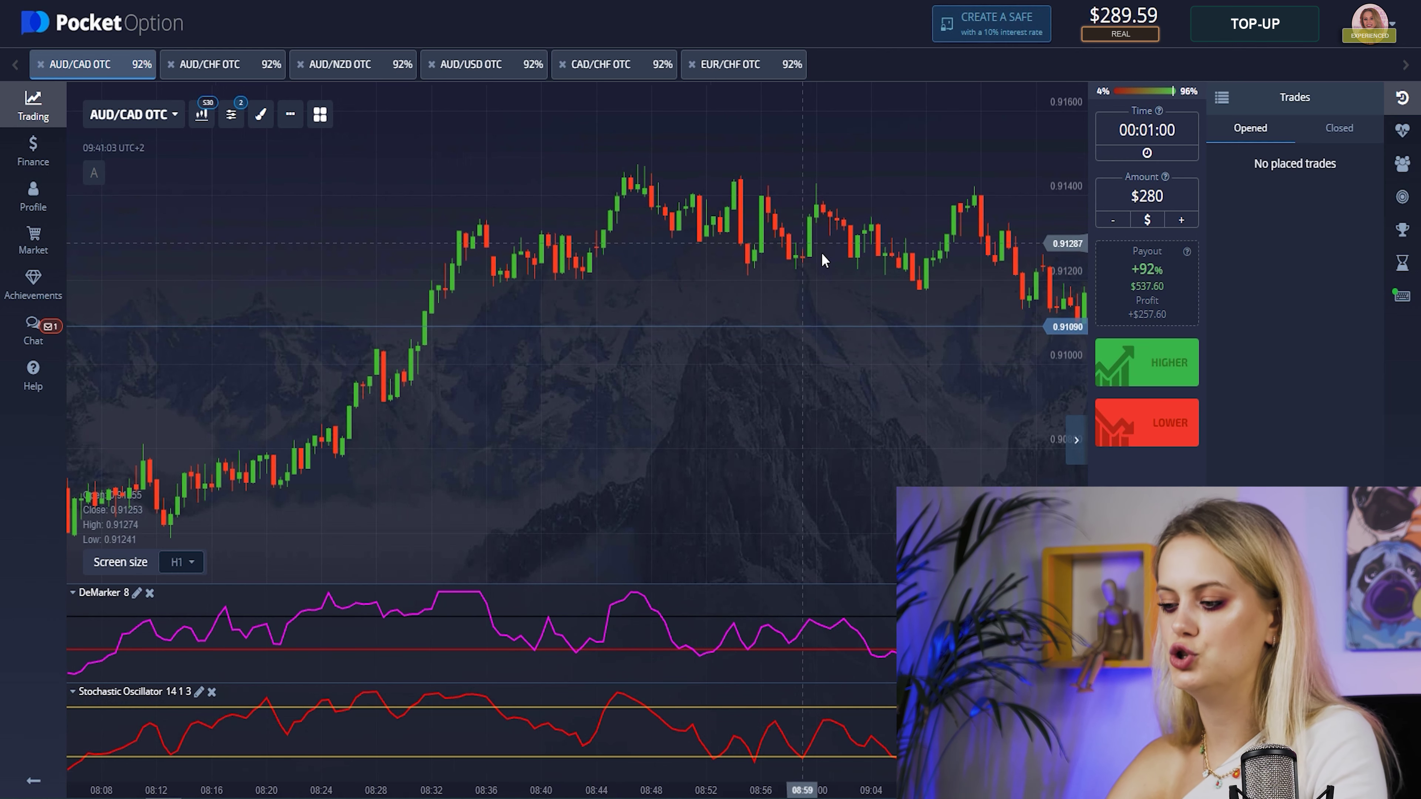
{"action": "left_click_drag", "start_coordinate": [819, 260], "coordinate": [545, 364]}
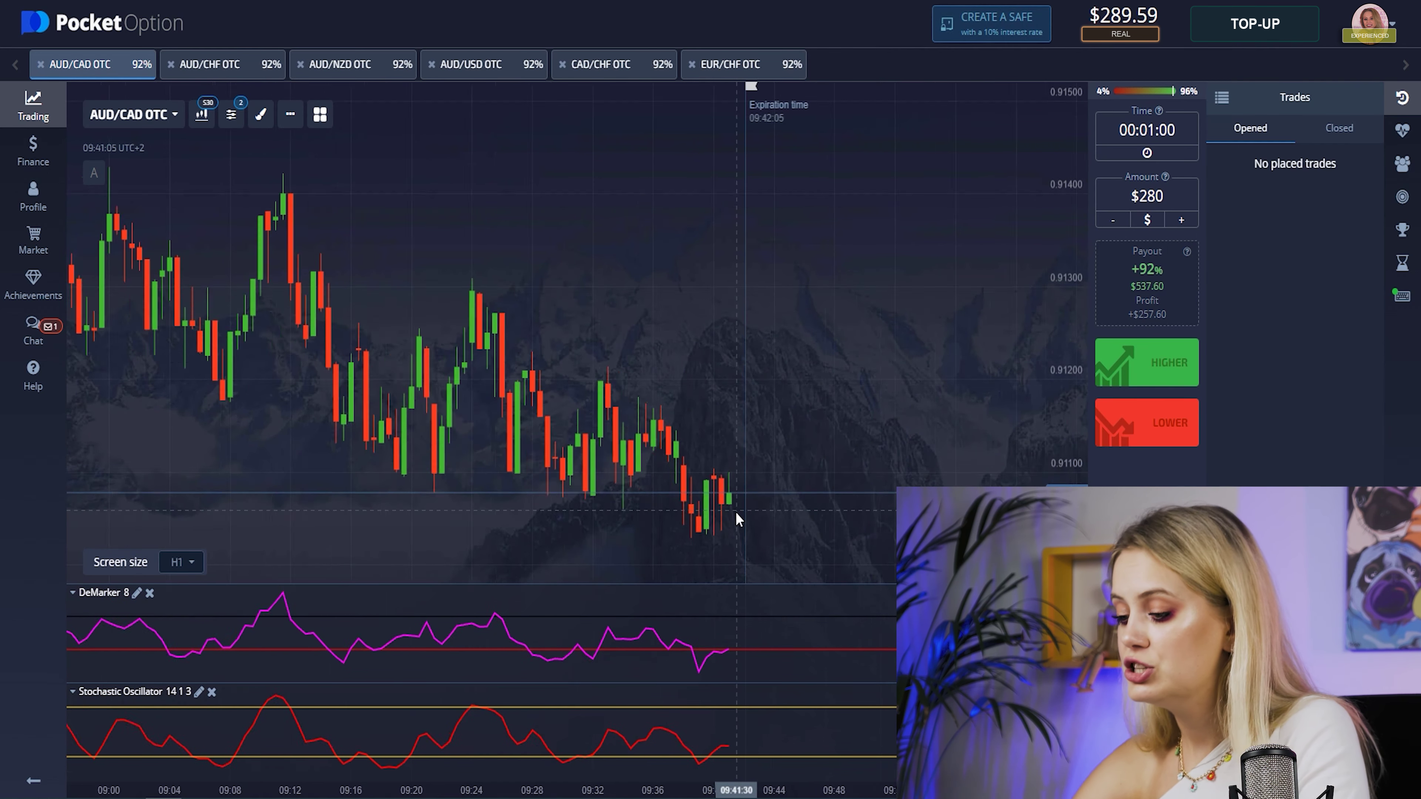
{"action": "scroll", "coordinate": [735, 513], "scroll_direction": "up", "scroll_amount": 6}
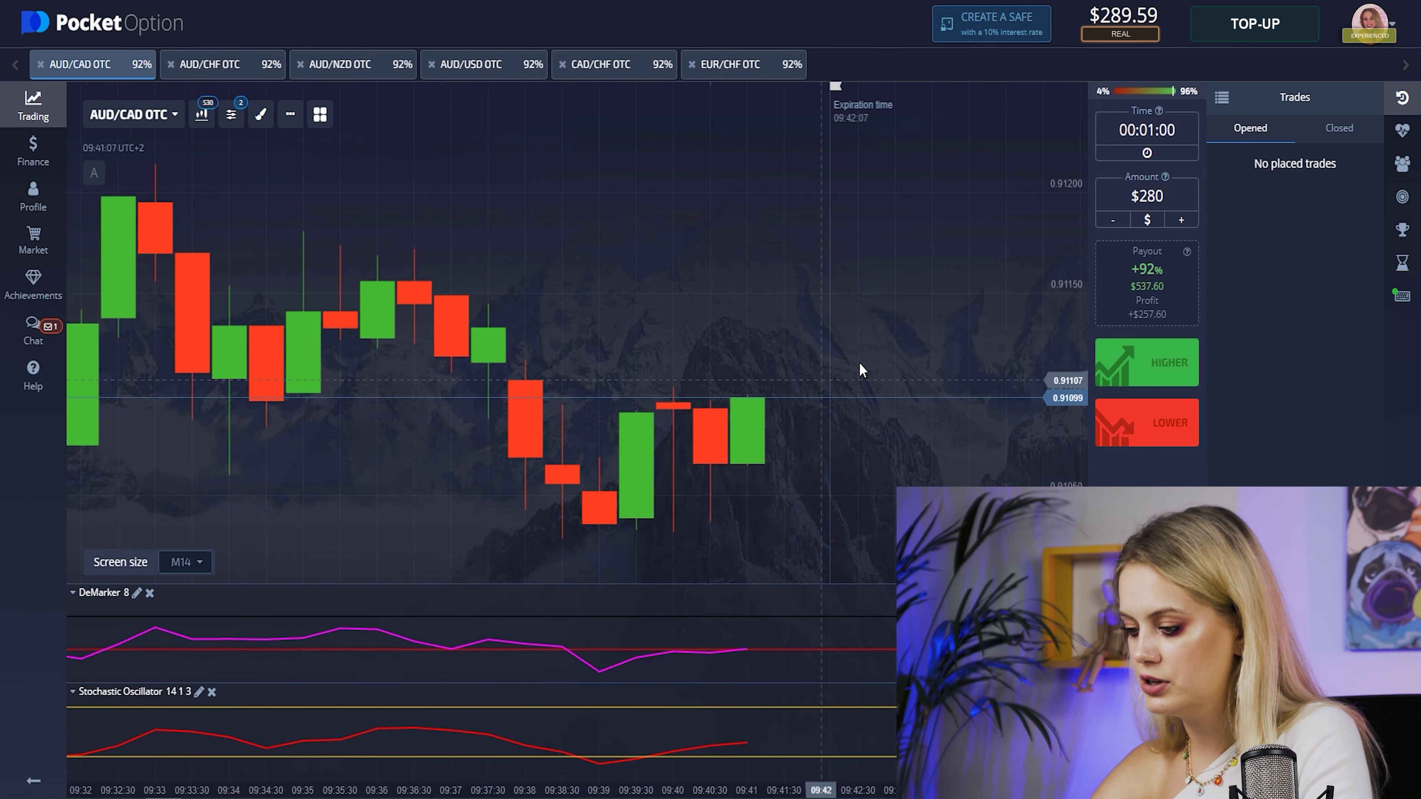
{"action": "left_click_drag", "start_coordinate": [859, 362], "coordinate": [626, 342]}
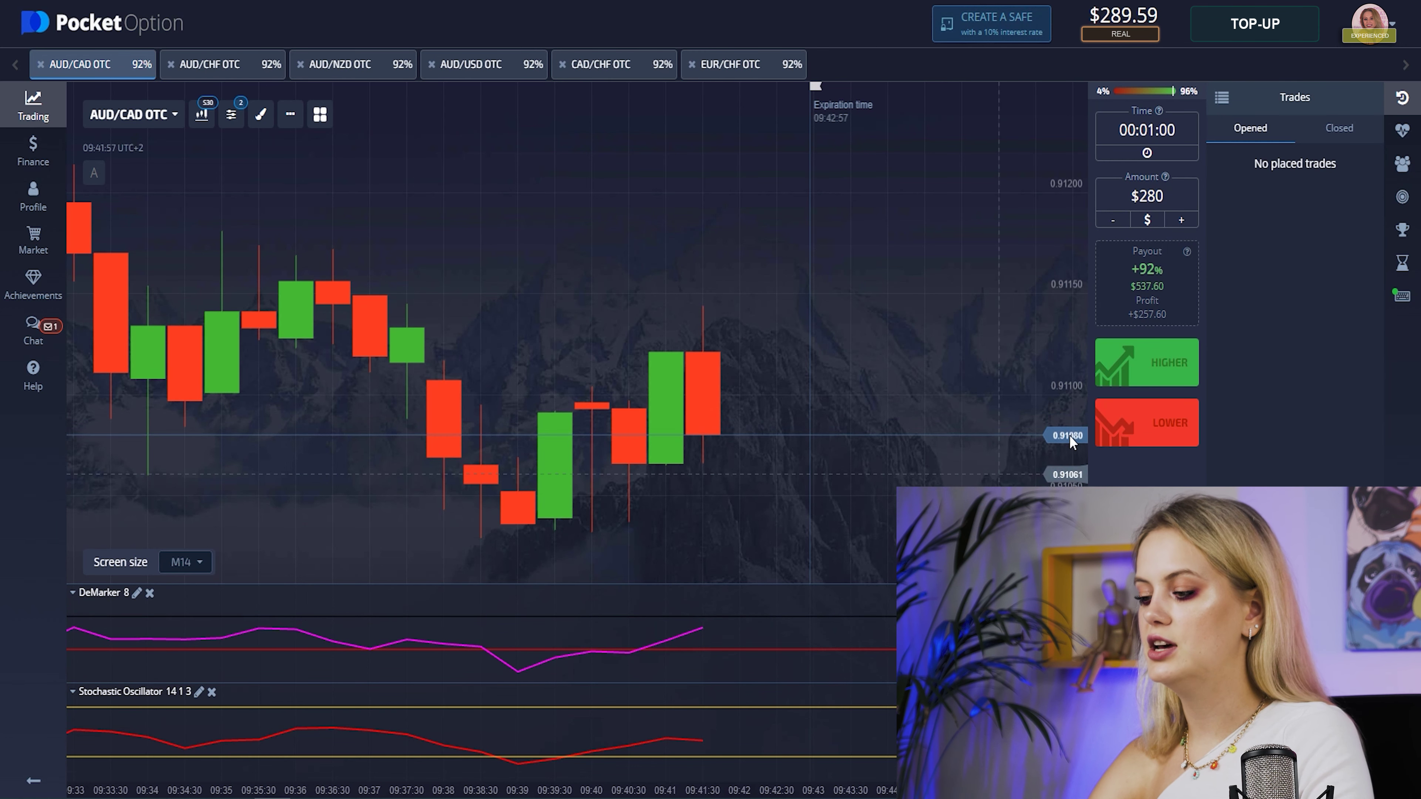
- Place a one-minute $280 Higher trade on AUD/CAD OTC
{"action": "left_click", "coordinate": [1142, 375]}
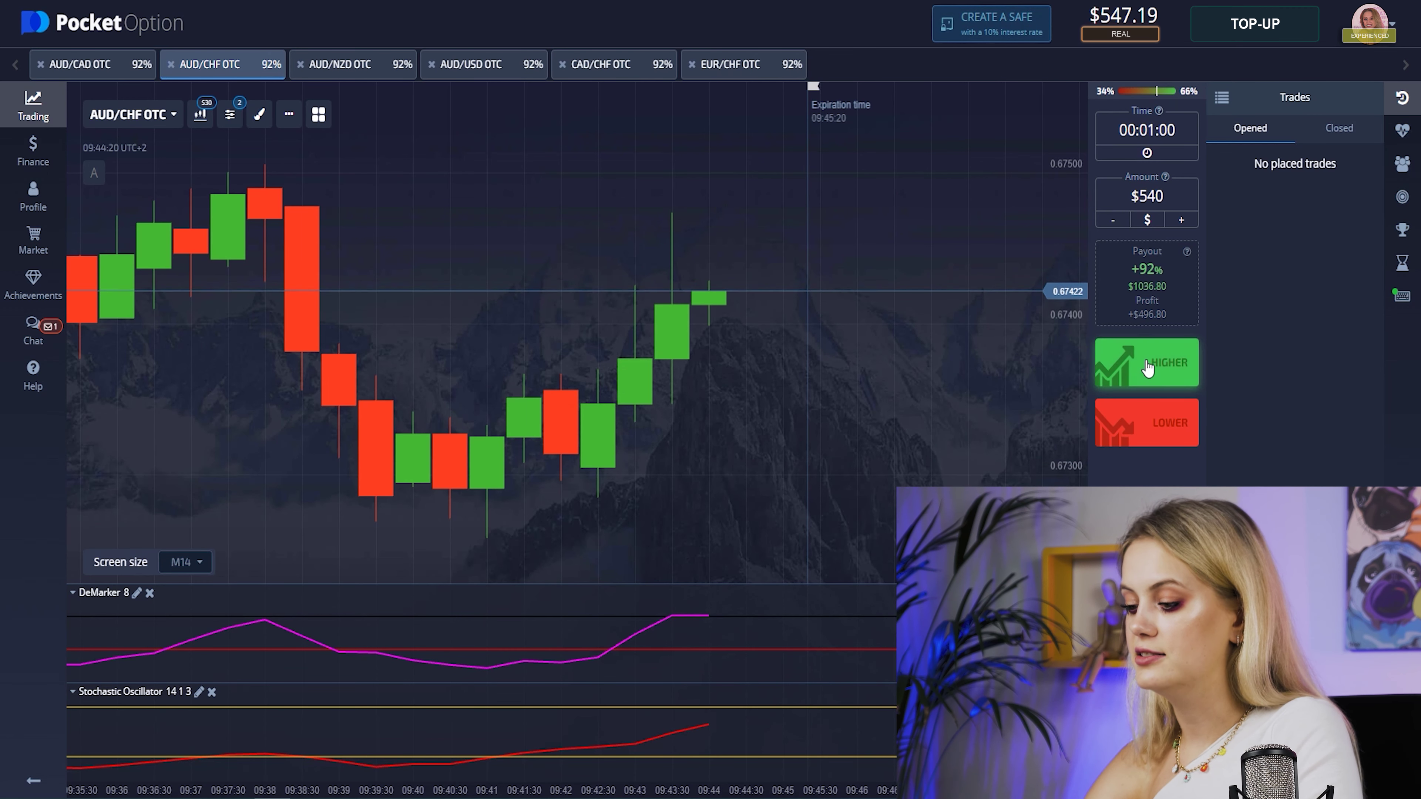
- Place a one-minute $540 Higher trade on AUD/CHF OTC
{"action": "left_click", "coordinate": [1141, 363]}
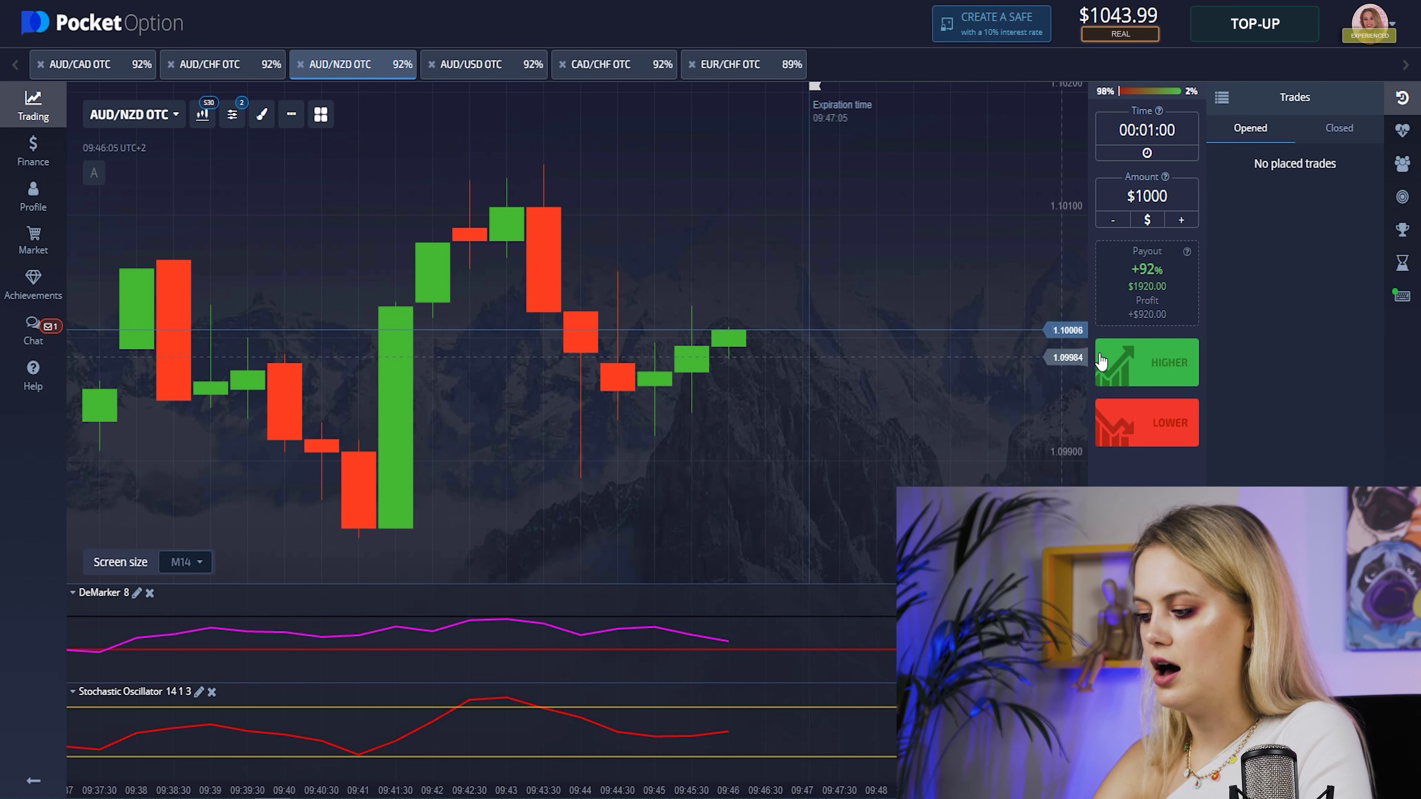
- Place a $1000 Higher trade on AUD/NZD OTC with 00:01:00 expiry
{"action": "left_click", "coordinate": [1147, 363]}
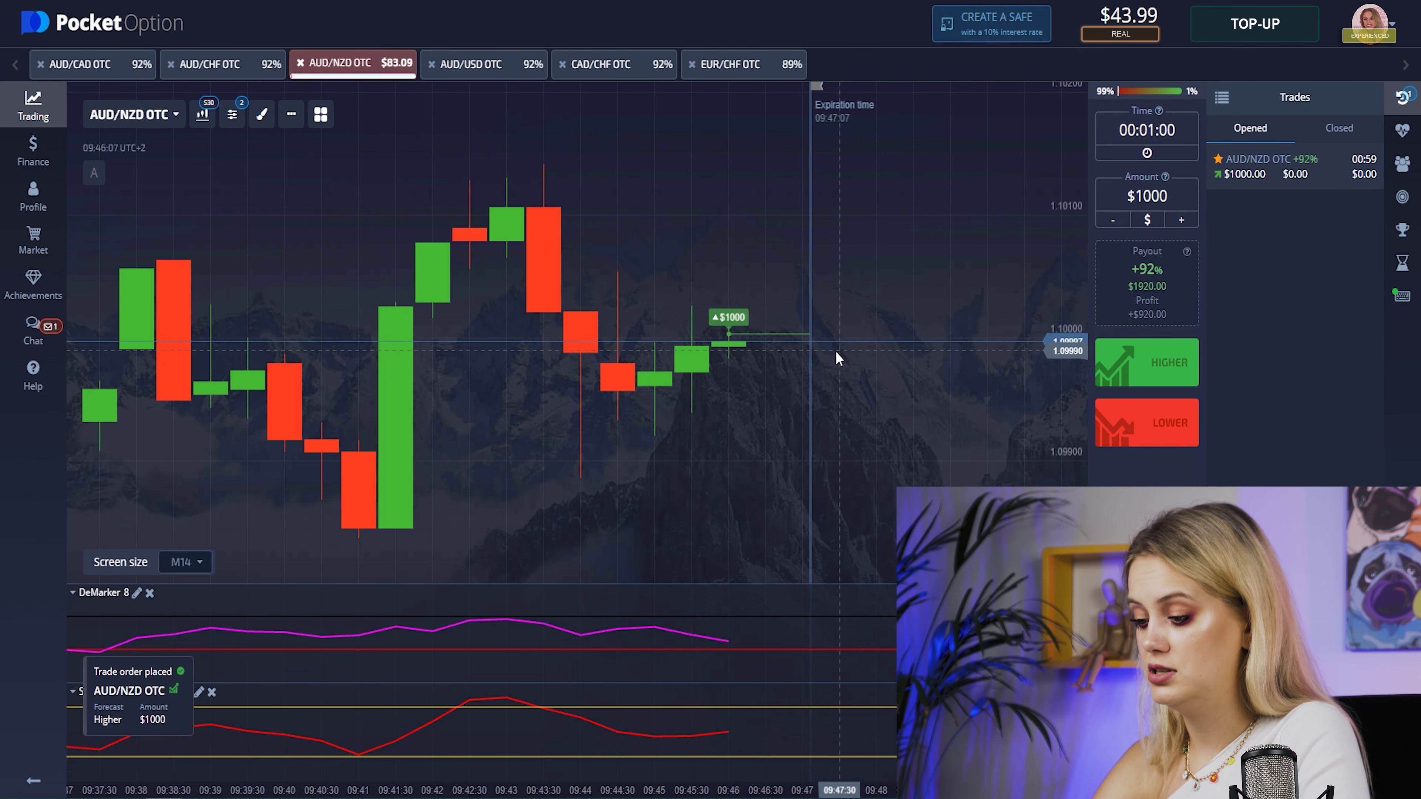